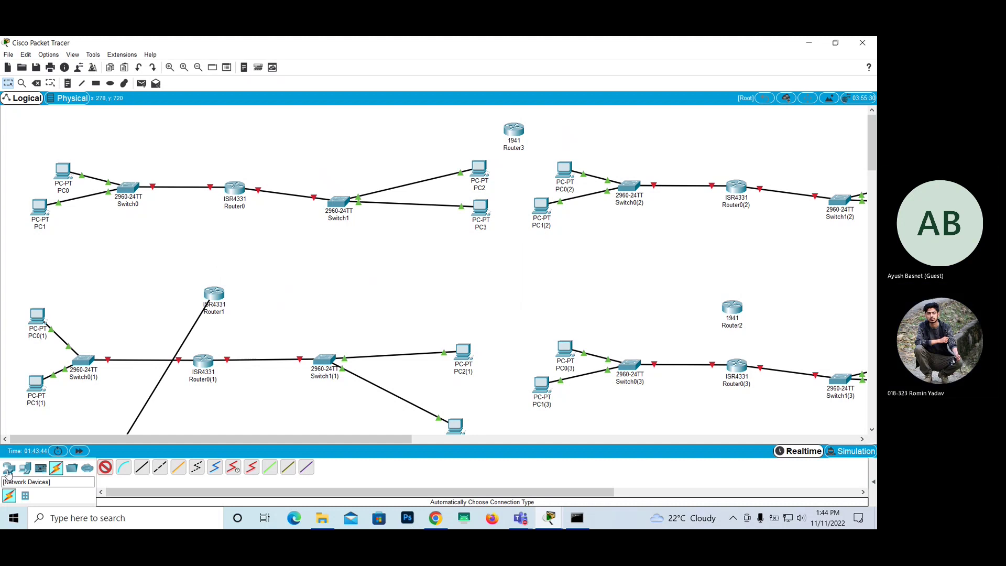
Step: Abandon the unfinished cable from Router1 and delete the unconnected routers Router1 and Router3
click(8, 470)
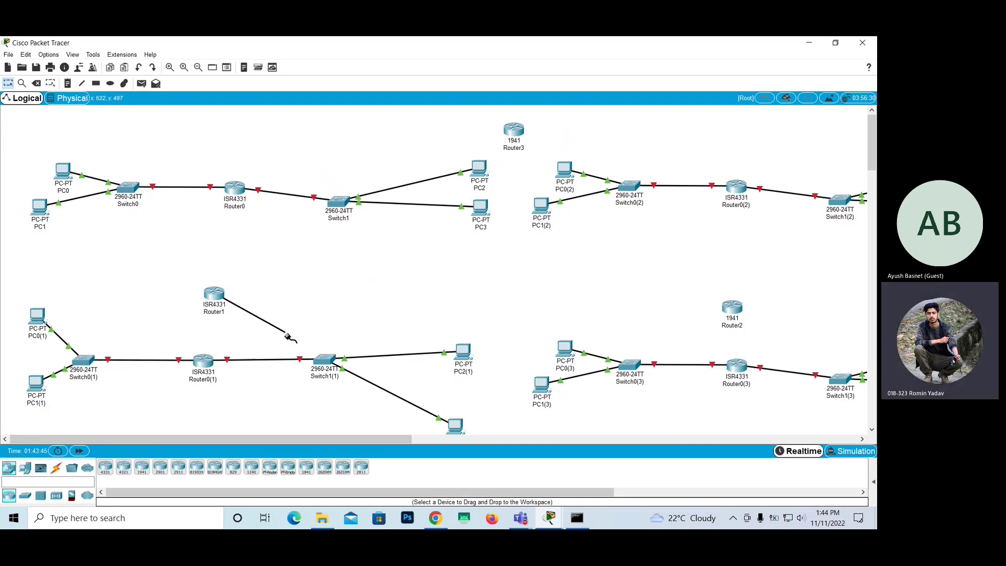
click(329, 359)
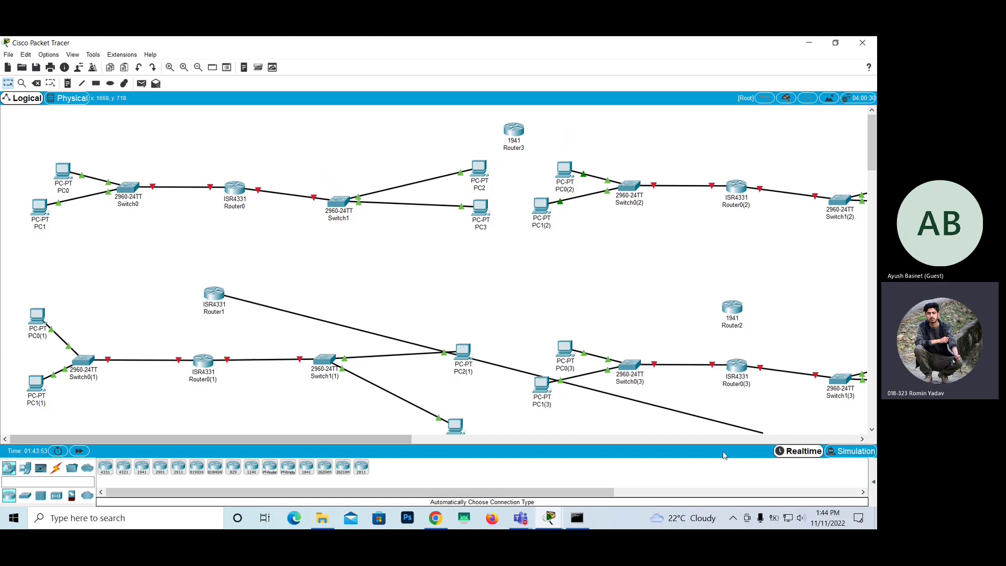
click(36, 84)
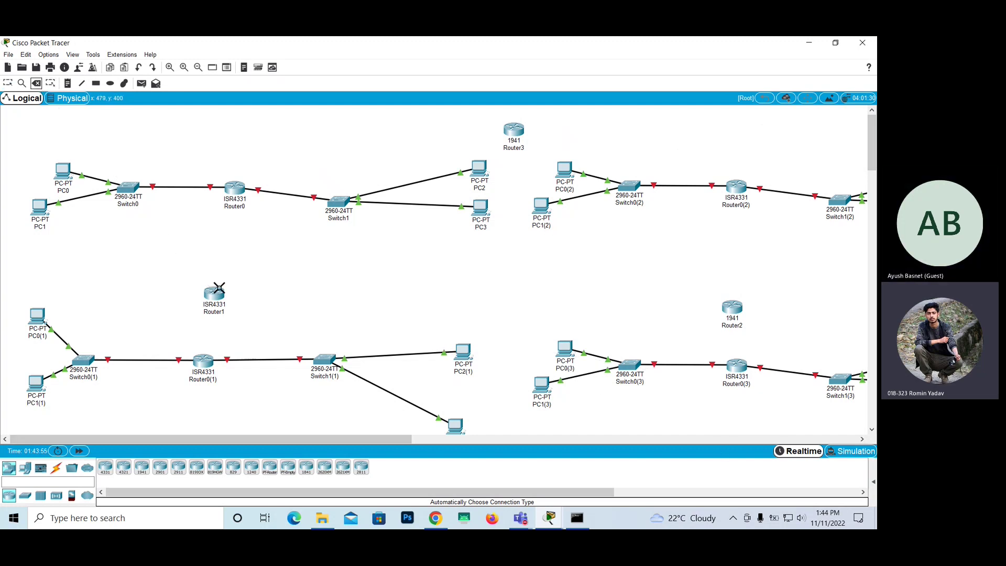
click(214, 293)
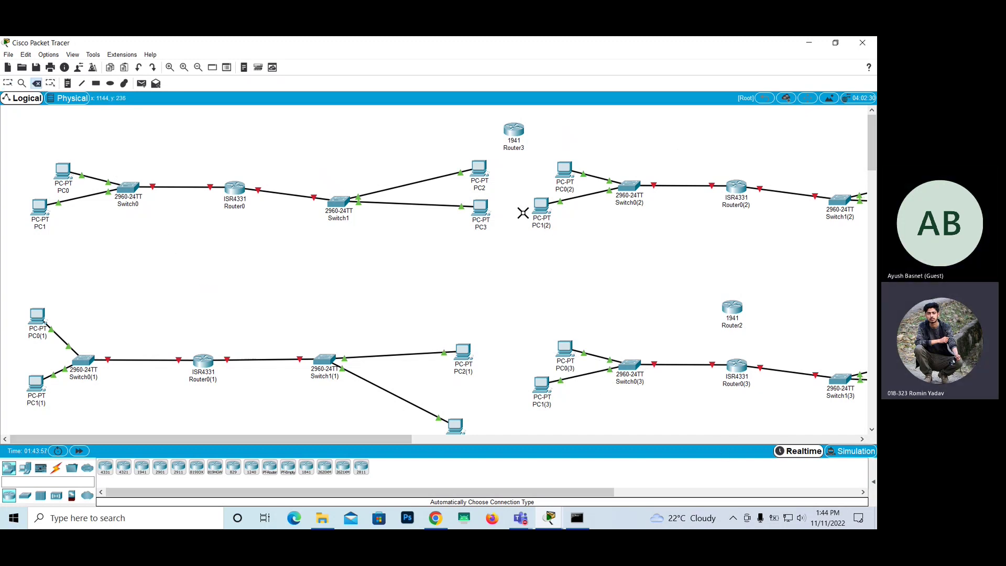
click(515, 137)
Step: Delete Router2 and the devices PC0(3), PC1(3), Switch0(3), Router0(3) and Switch1(3) from the workspace
click(565, 347)
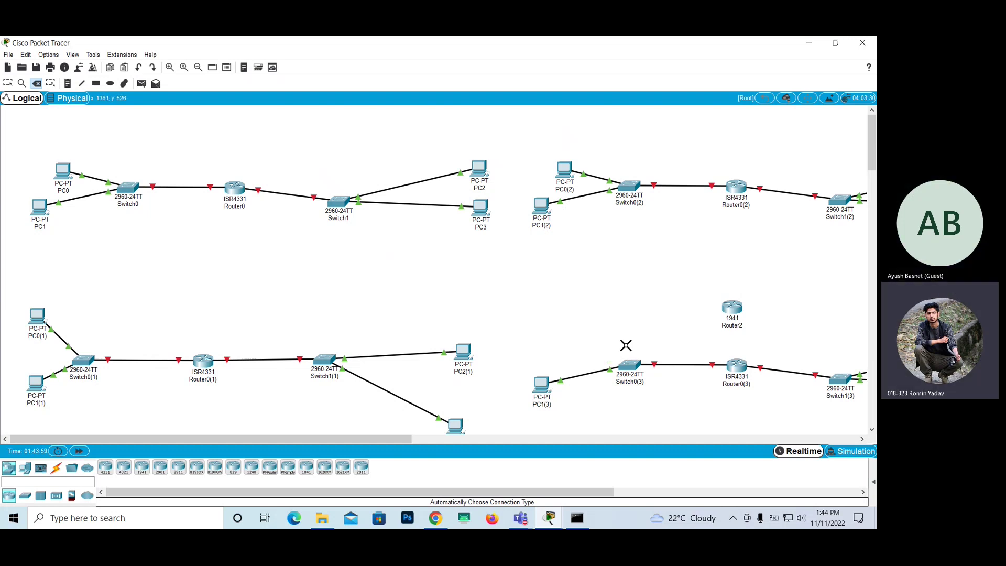
click(631, 365)
click(732, 308)
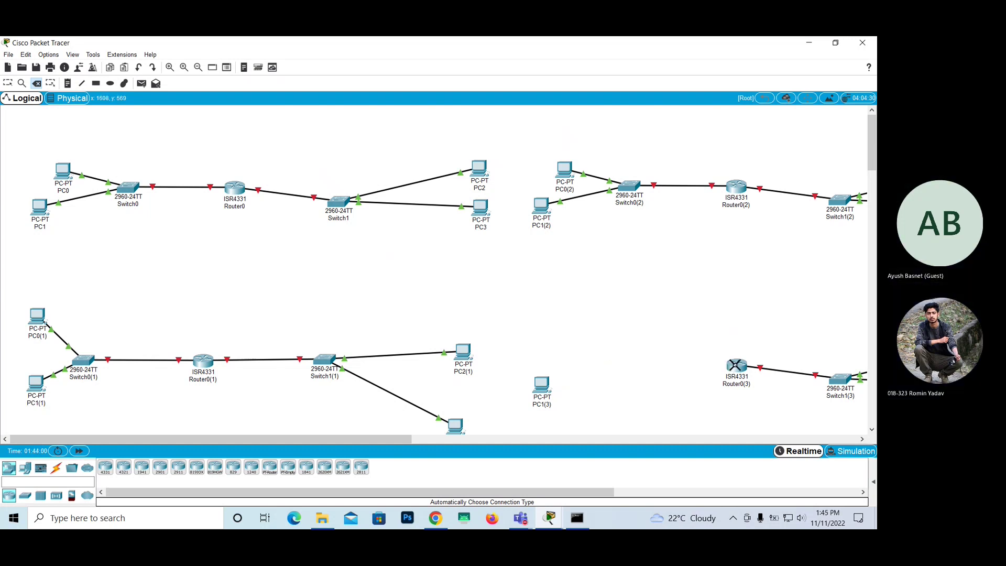
click(736, 365)
click(839, 377)
click(543, 387)
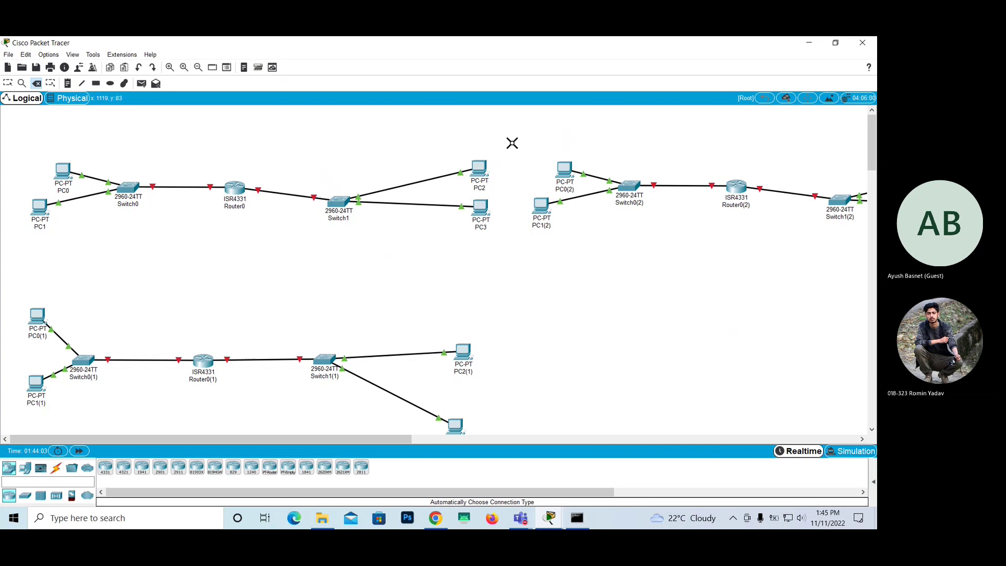
Step: Delete the copied network containing PC0(2), PC1(2), Switch0(2), Router0(2) and Switch1(2) as one group selection
click(8, 84)
drag(516, 146, 867, 248)
drag(519, 136, 849, 243)
key(Delete)
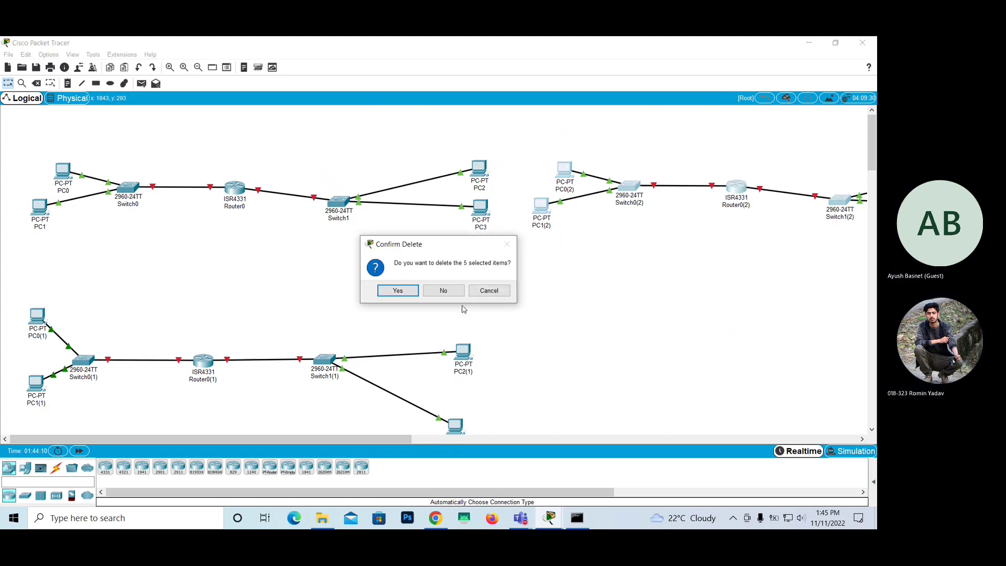
click(401, 291)
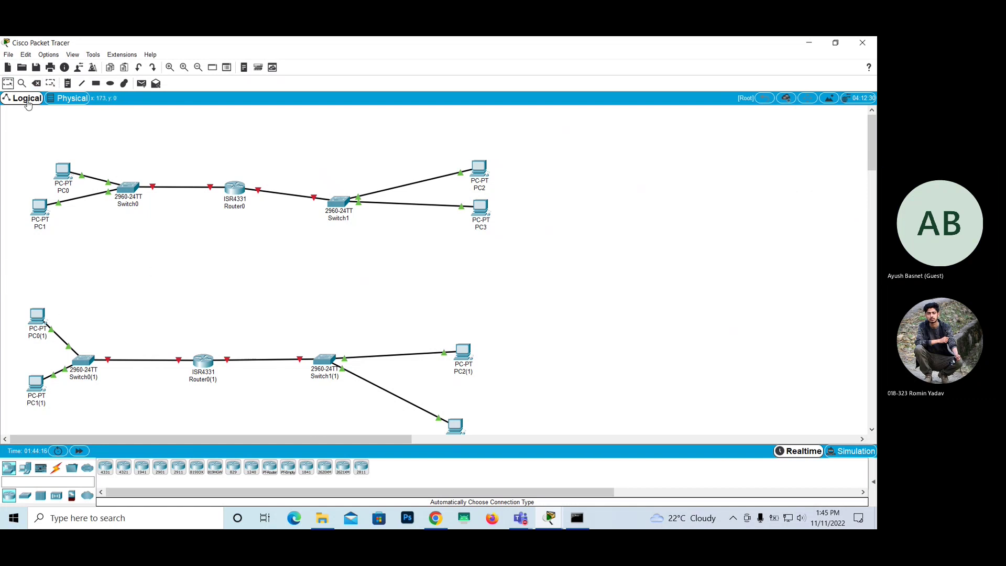
Step: Delete the copied network below the original, from PC0(1) and PC1(1) through Switch1(1) and its PCs
key(Escape)
drag(18, 286, 487, 430)
key(Delete)
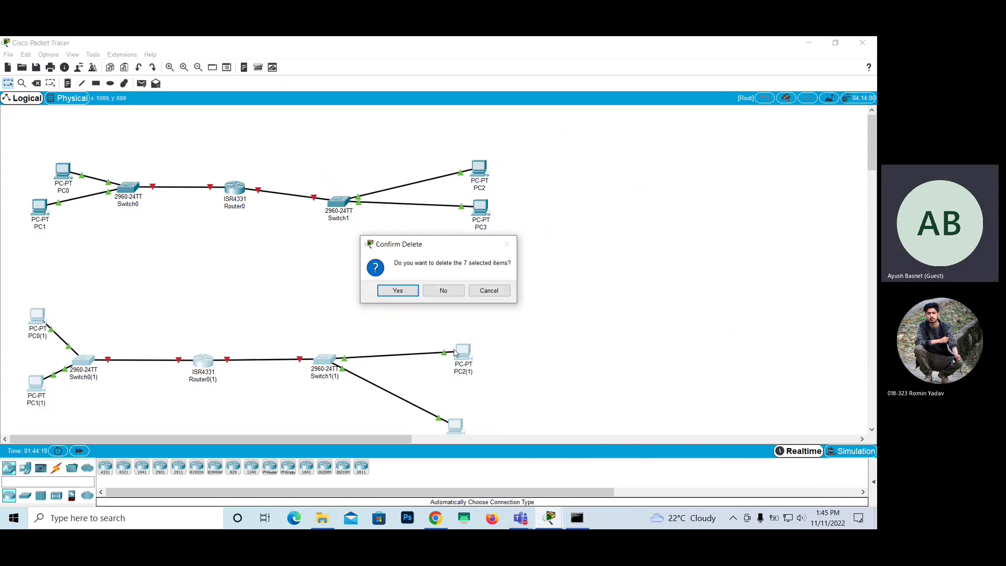
click(397, 291)
Step: Spread PC0 and PC1 apart, placing PC0 higher and PC1 lower beside Switch0
click(8, 85)
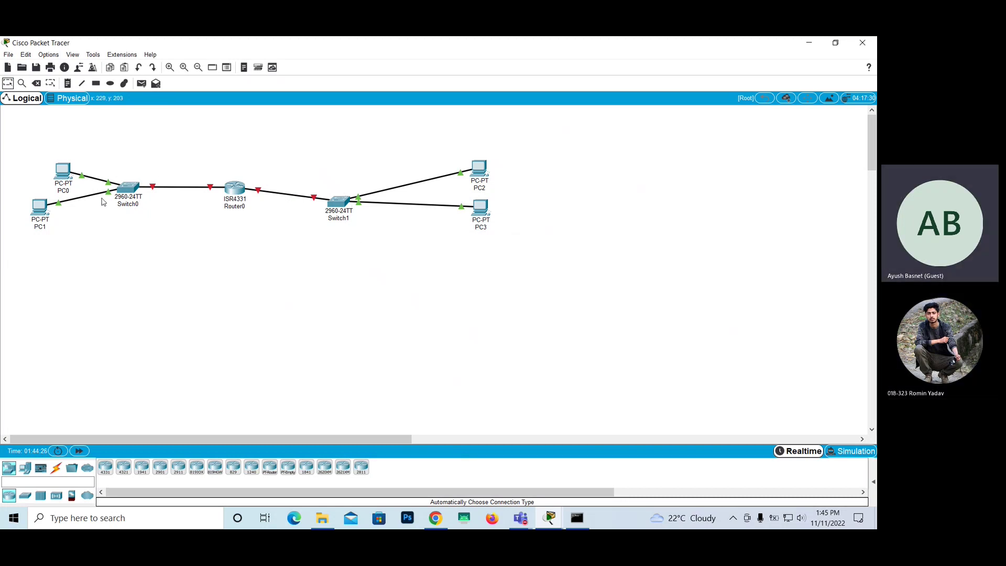
drag(41, 201, 58, 226)
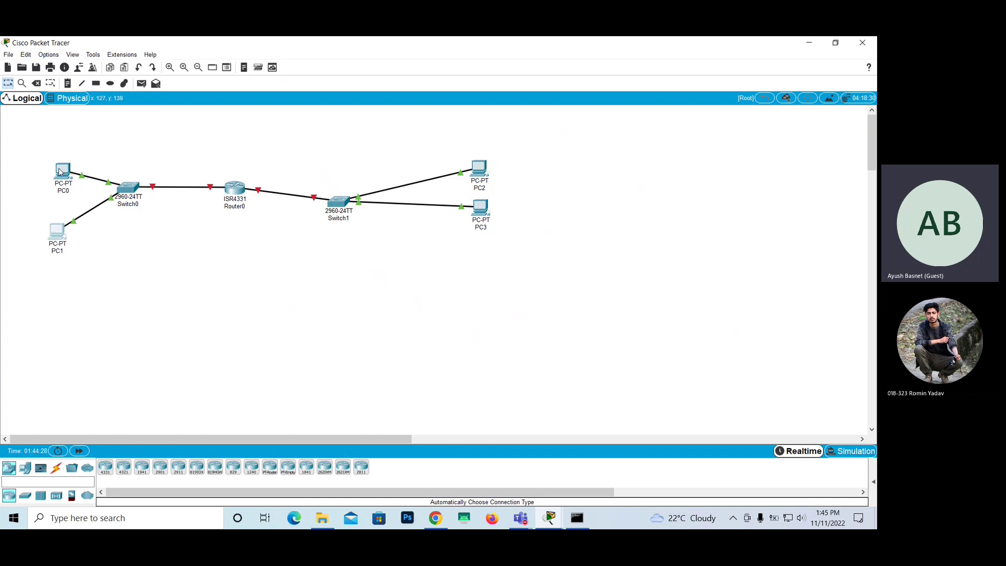
drag(60, 172, 51, 152)
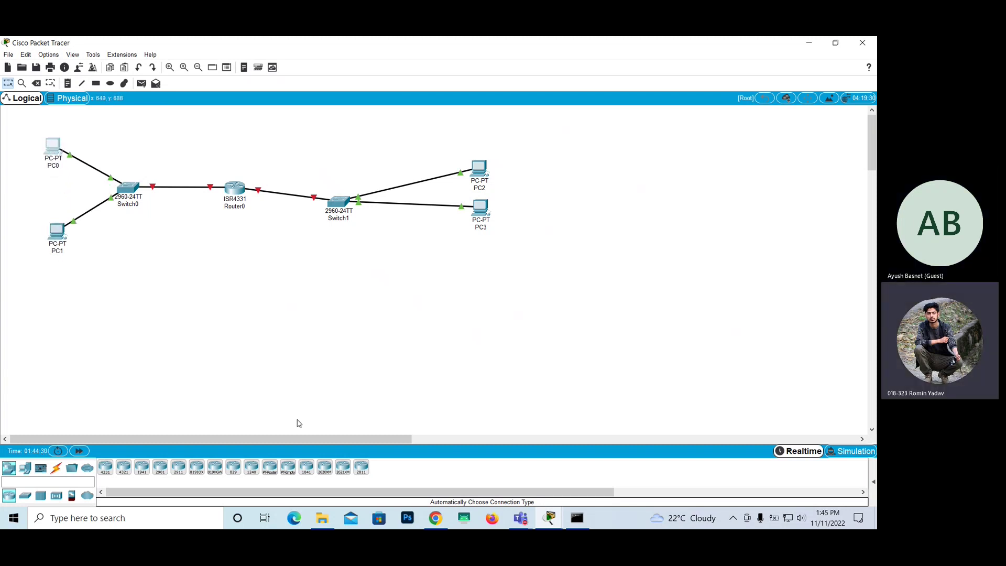
Step: Minimize Packet Tracer and the Chrome window, and close the Command Prompt to reach the desktop
click(809, 43)
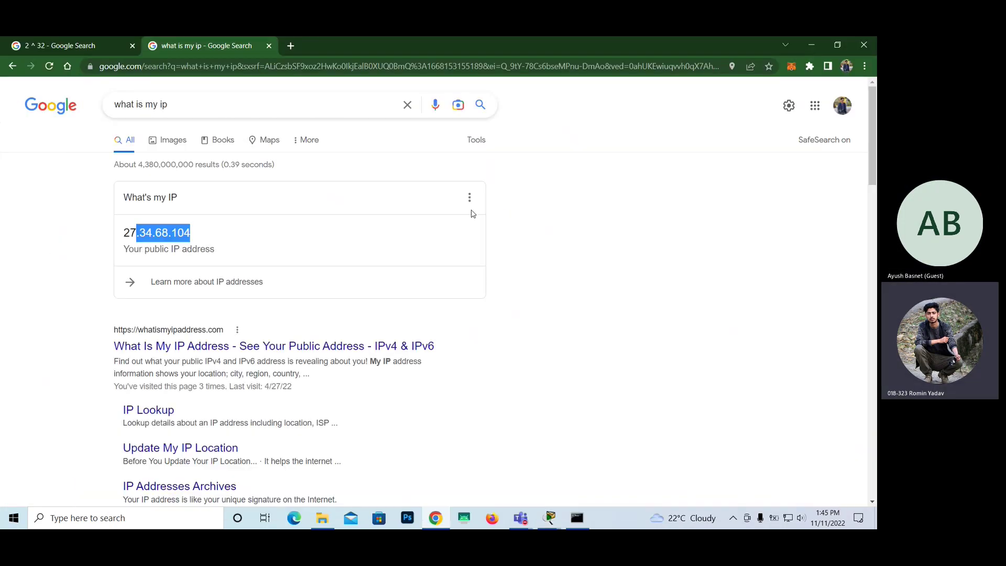
click(811, 45)
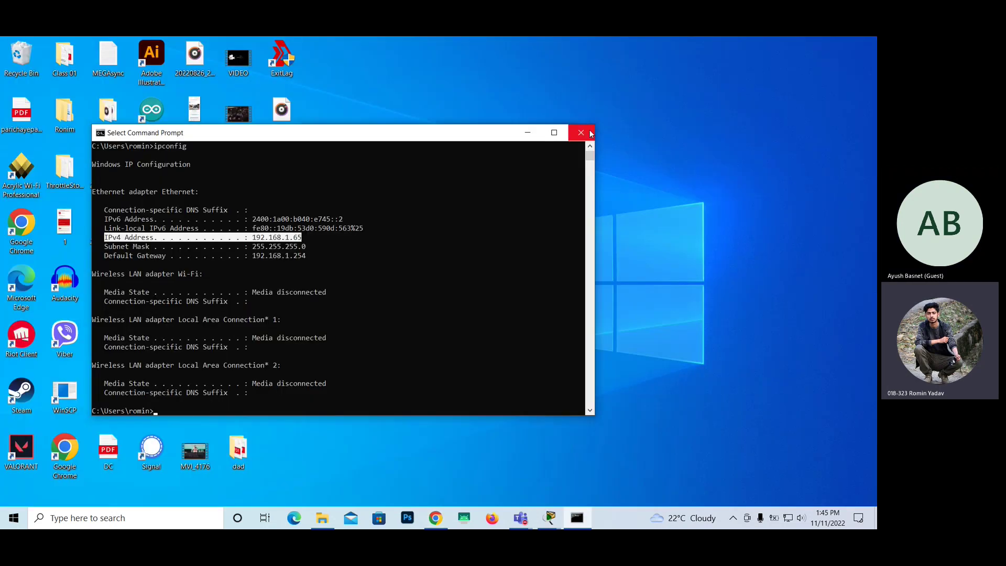
click(582, 131)
click(563, 132)
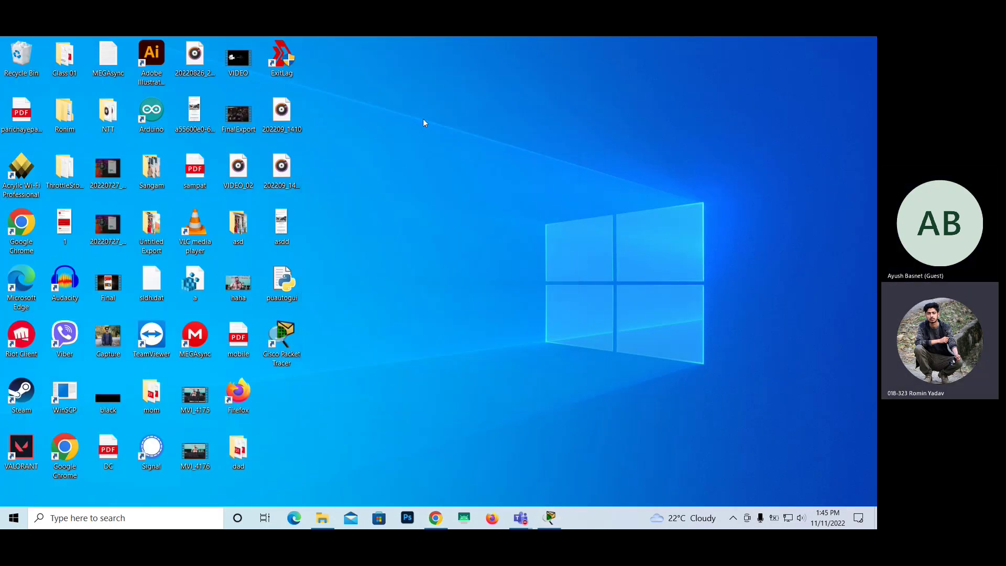
Step: Check the available display resolutions in the Windows display settings, keeping 1920 × 1080, and close Settings
right_click(423, 120)
click(473, 247)
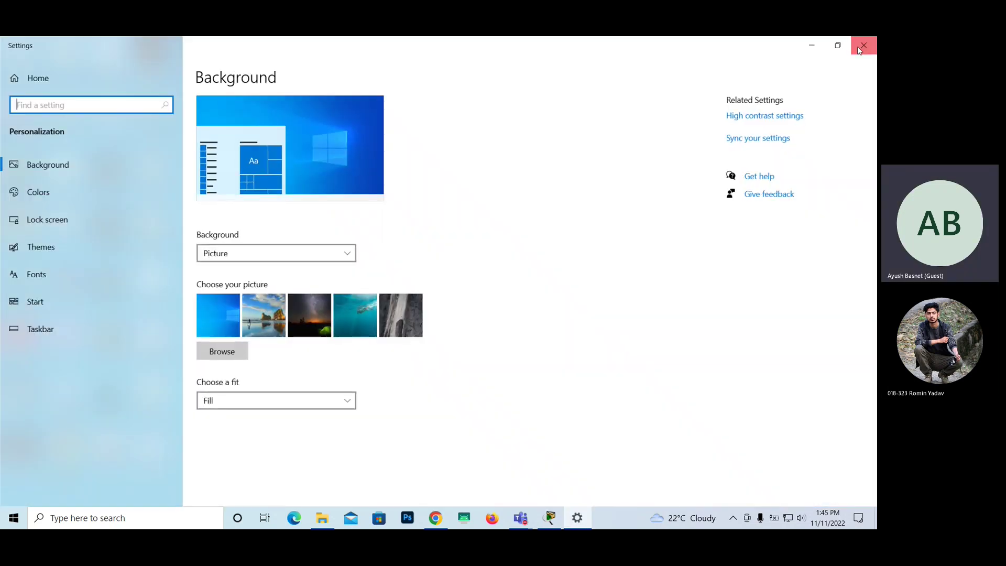
click(862, 44)
right_click(531, 195)
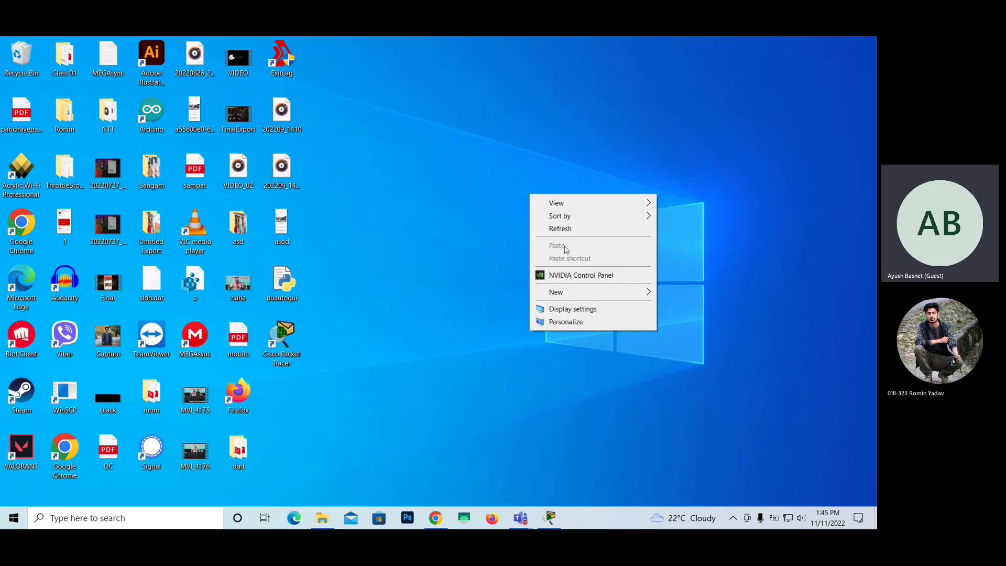
click(572, 308)
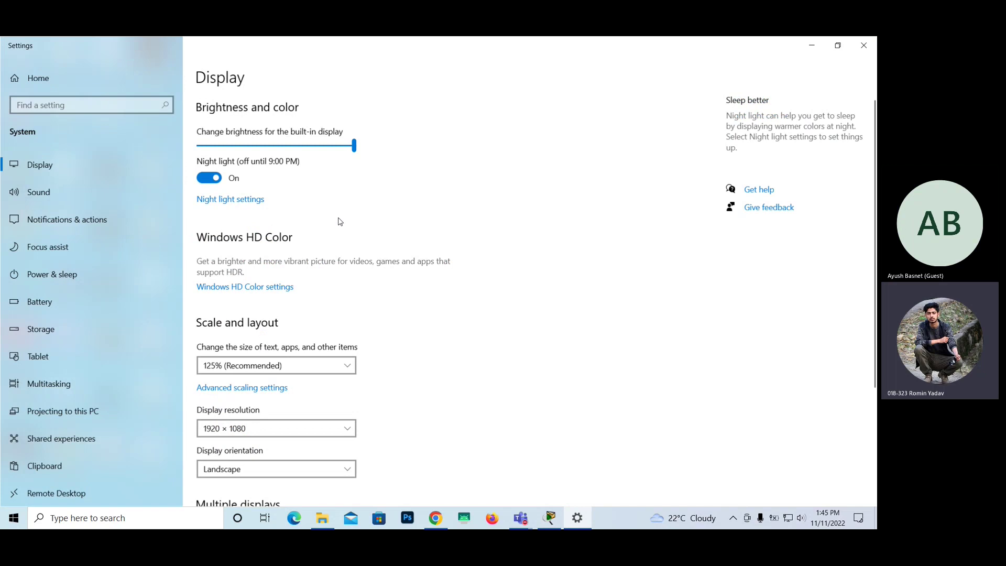
click(246, 429)
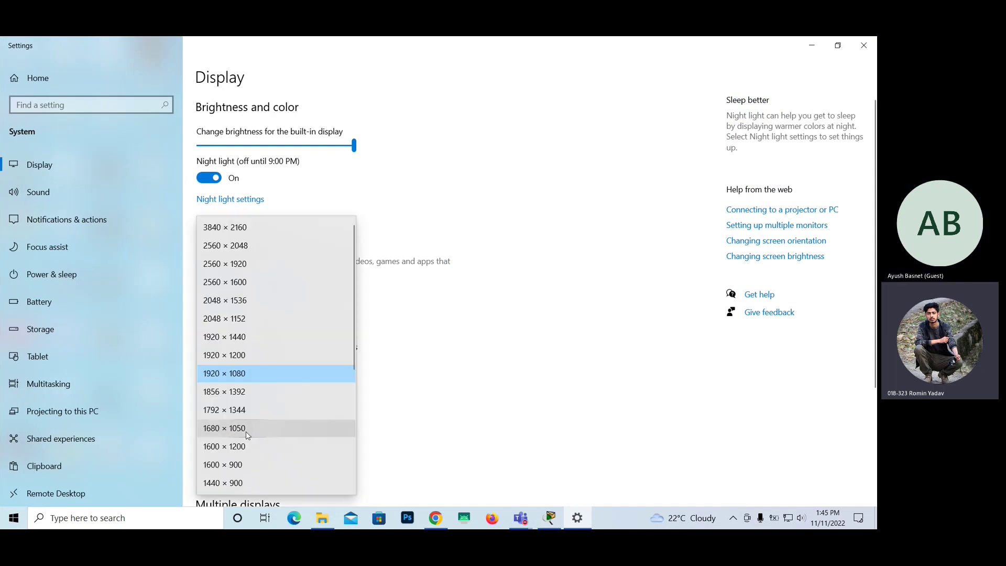
click(558, 278)
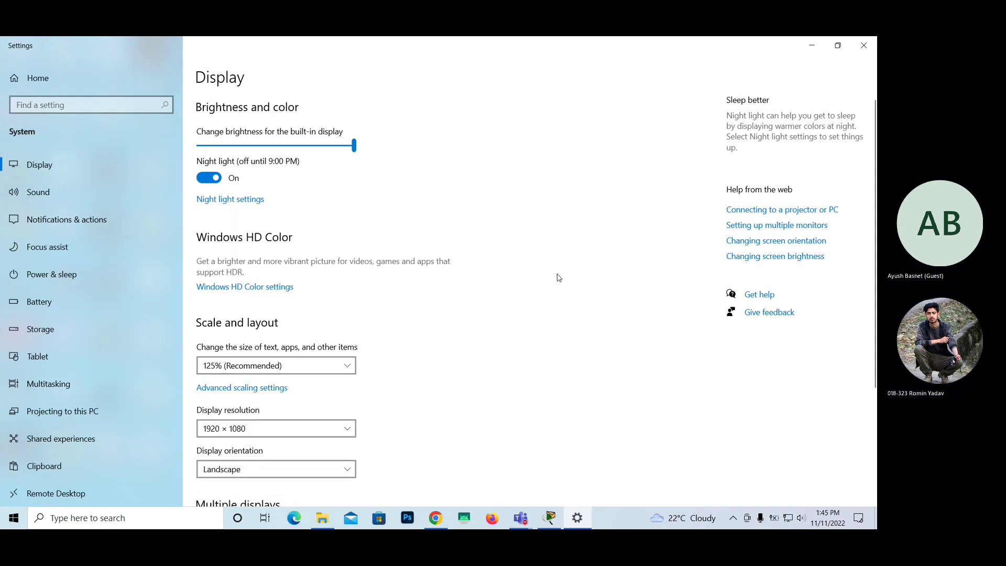
key(alt+F4)
Step: Return to Packet Tracer and move Router0 up above the line between Switch0 and Switch1
mouse_move(518, 523)
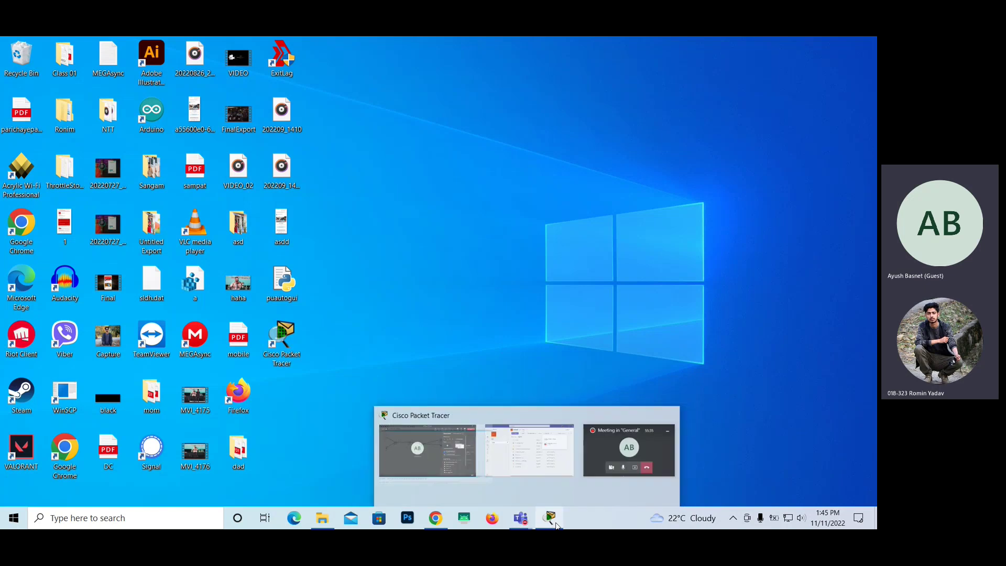
mouse_move(566, 474)
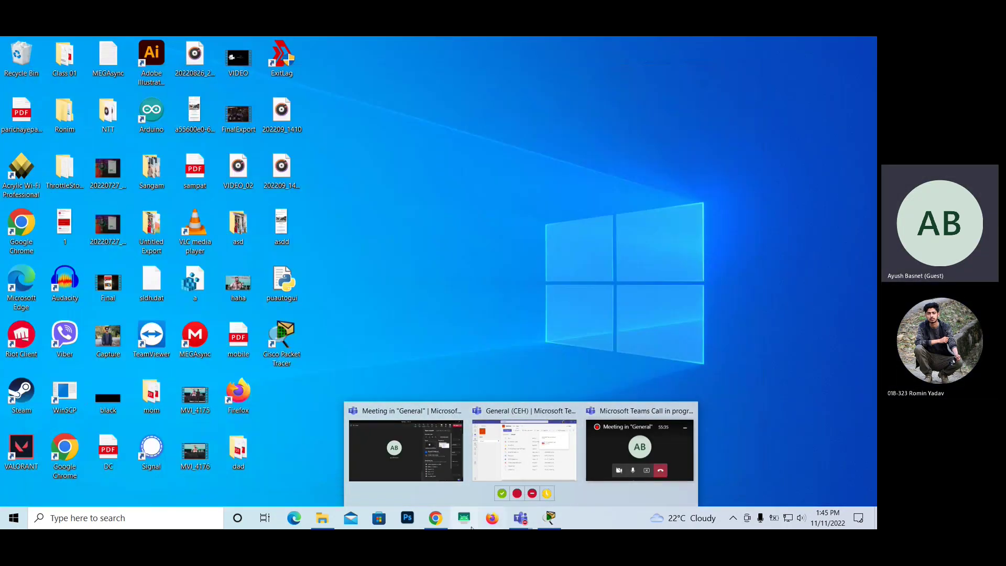
click(550, 519)
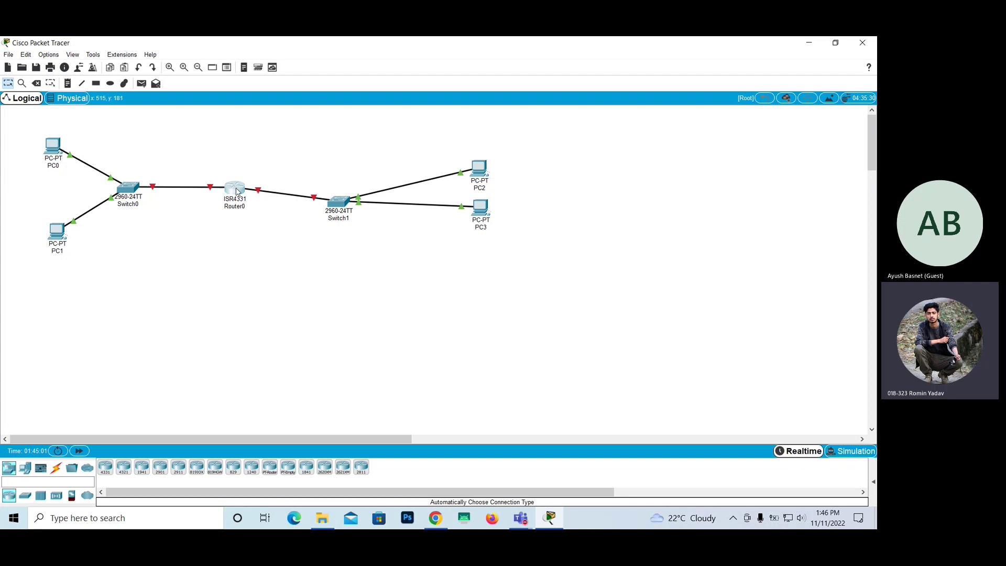
drag(237, 192, 247, 148)
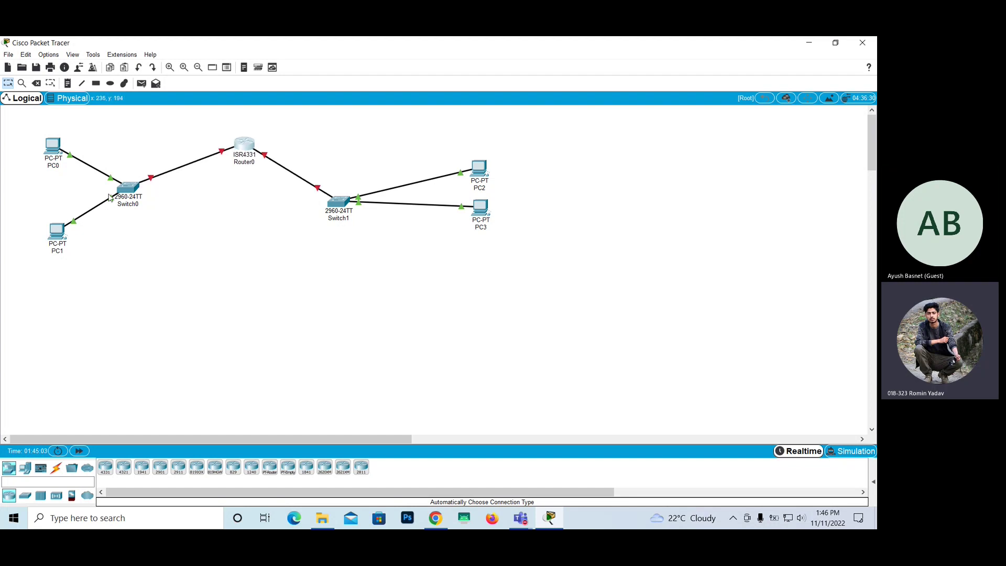
Step: View Switch0's physical device view and close its window
click(128, 193)
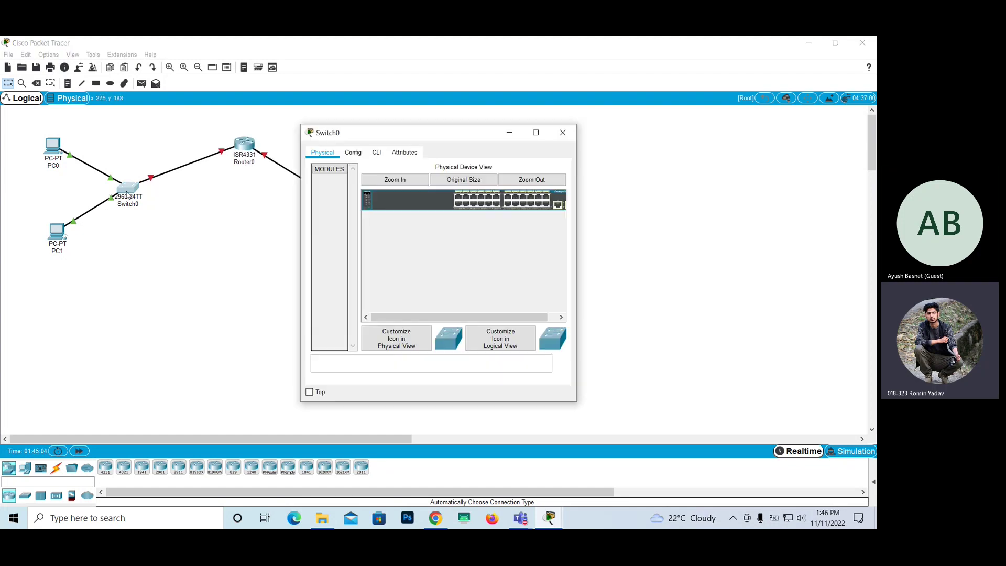
click(563, 132)
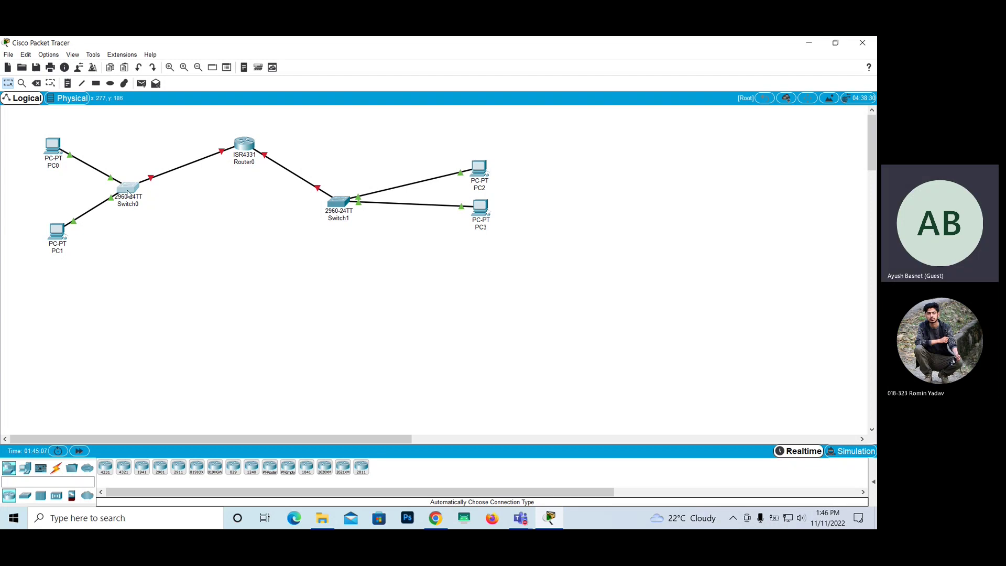
mouse_move(128, 193)
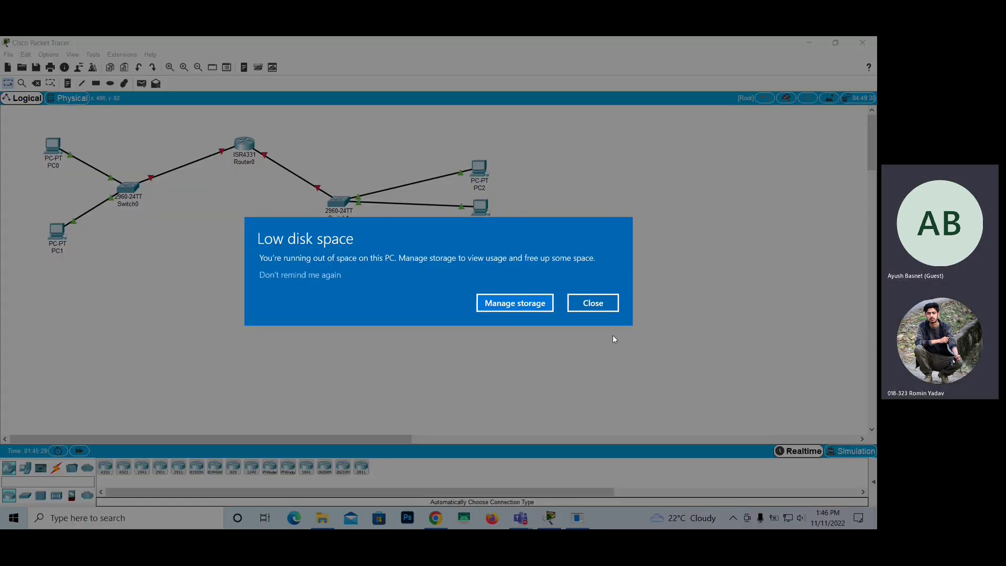
Step: Dismiss the low disk space notice and check the drives' free space under This PC in File Explorer
click(596, 308)
click(323, 525)
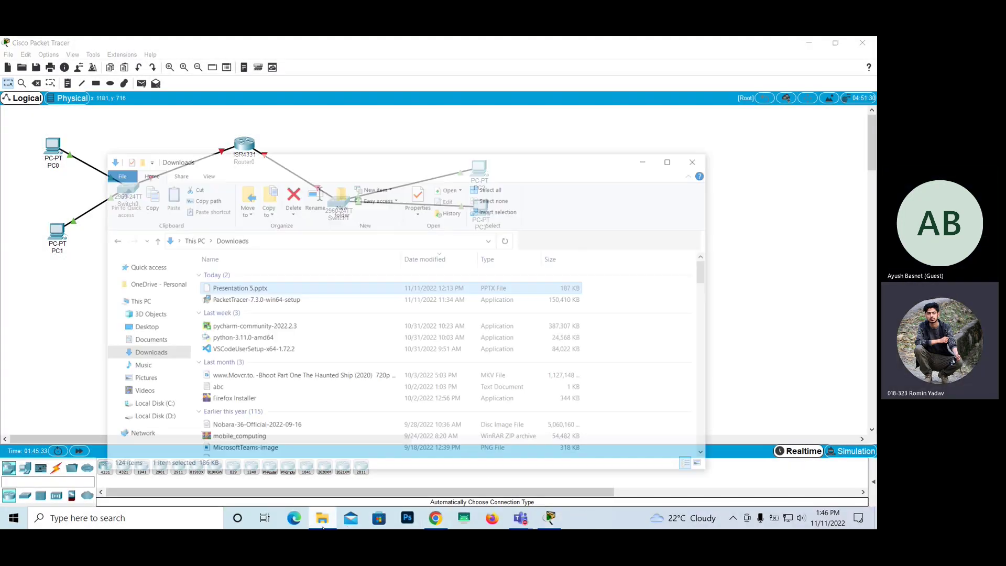
click(131, 279)
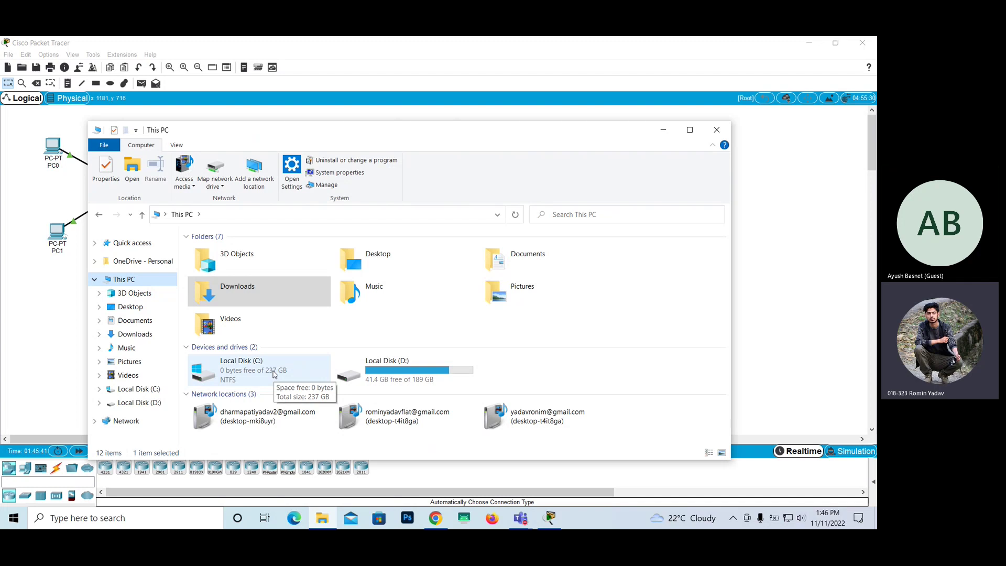
Step: Delete the videos MVI_4175 and MVI_4176 from the Desktop folder
click(129, 309)
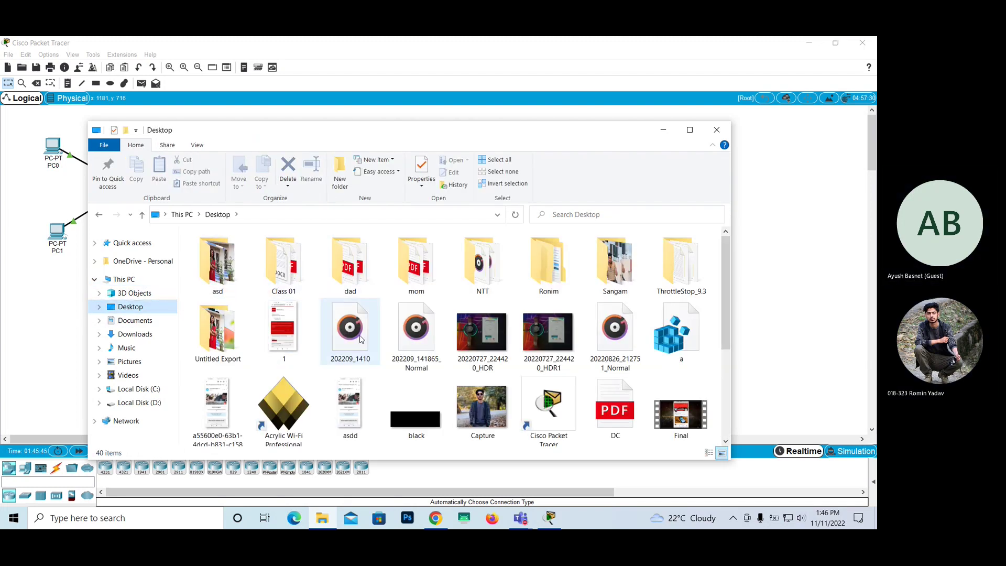
scroll(375, 334, down, 1)
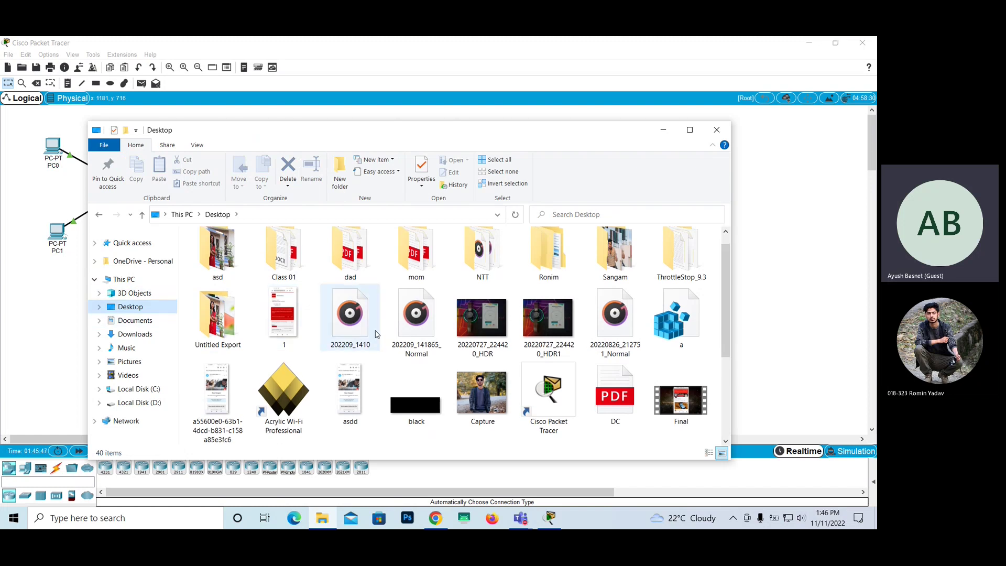
scroll(375, 334, down, 3)
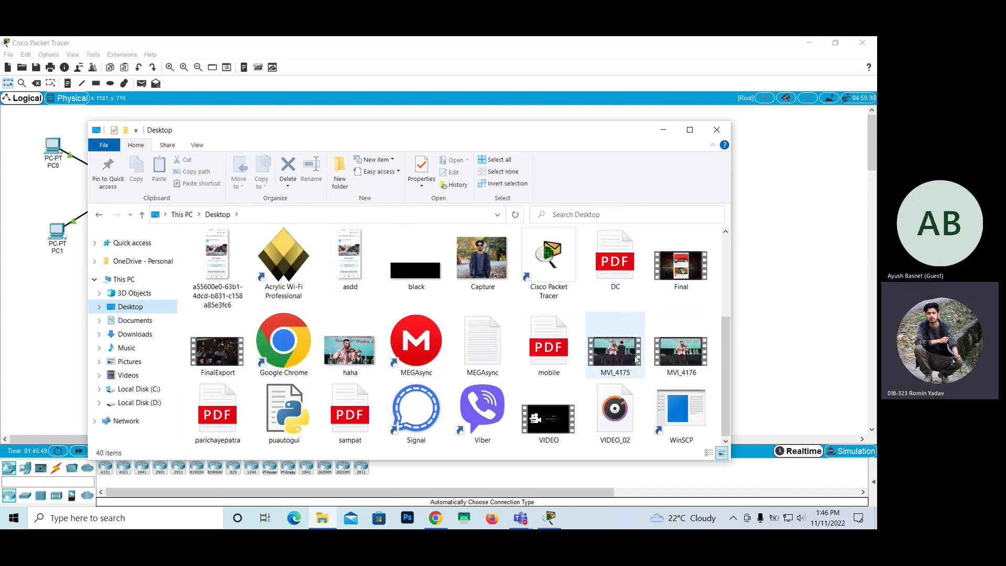
click(637, 358)
ctrl+click(677, 356)
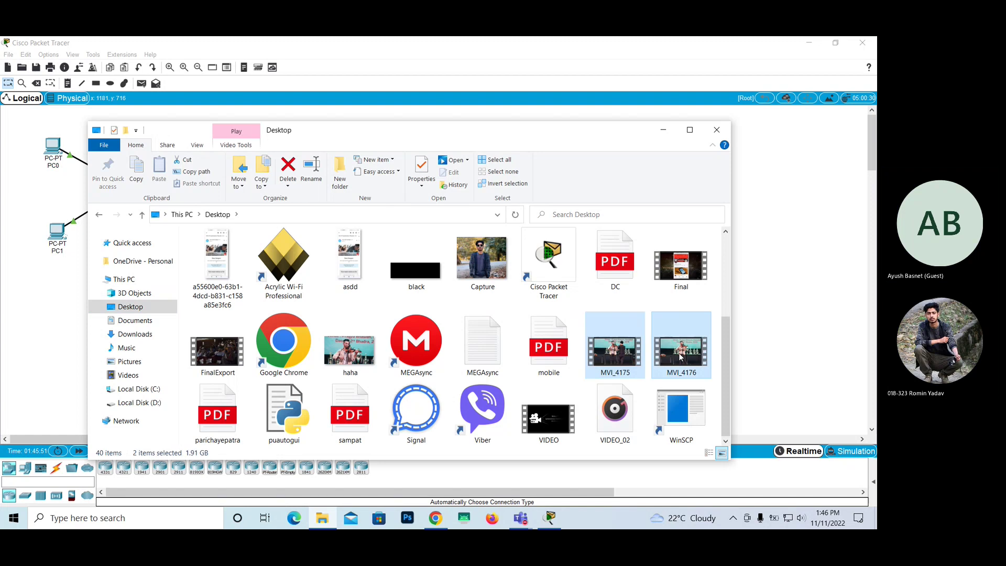
key(Delete)
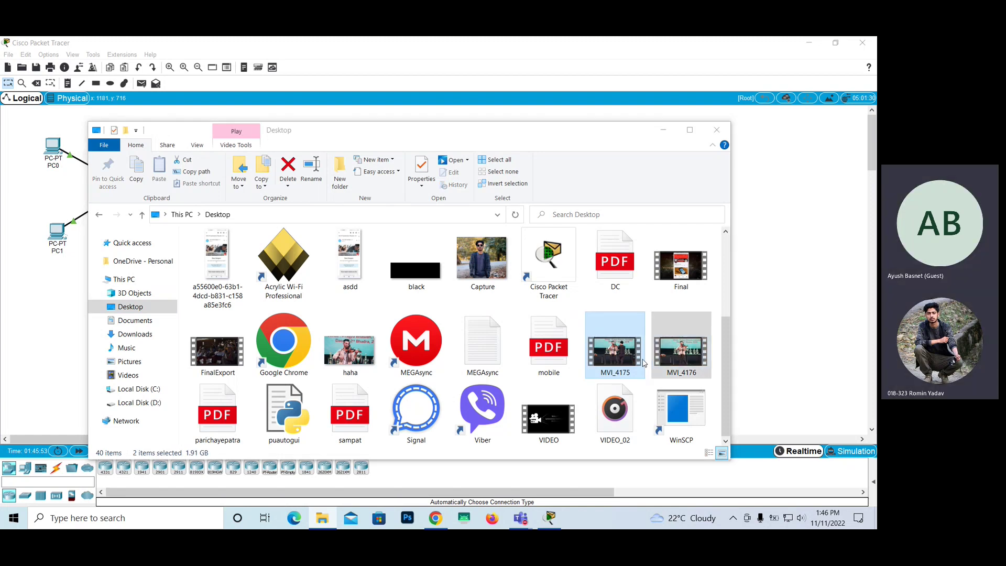
Step: Recheck the free space of drives C and D under This PC, then return to Packet Tracer
click(123, 279)
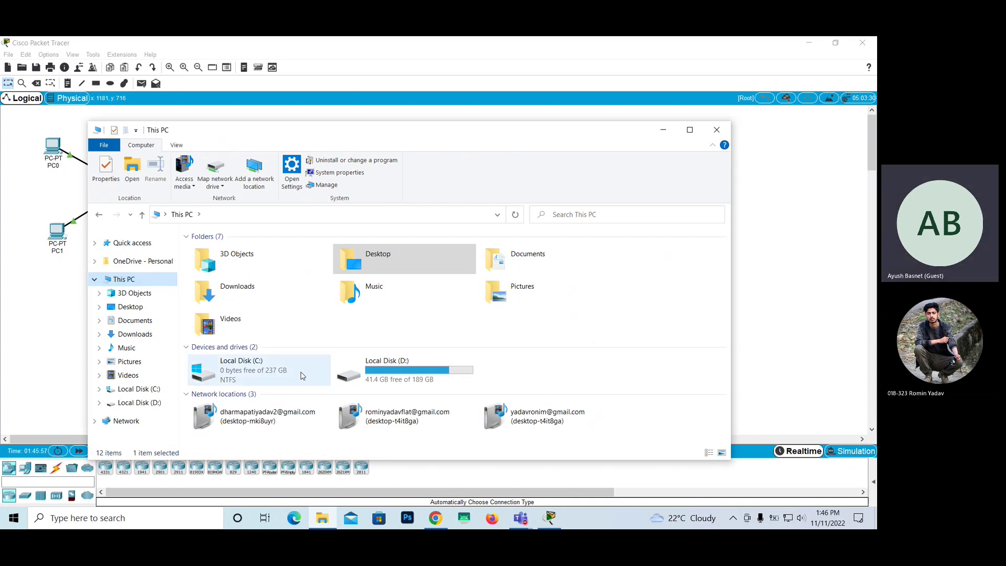
click(301, 376)
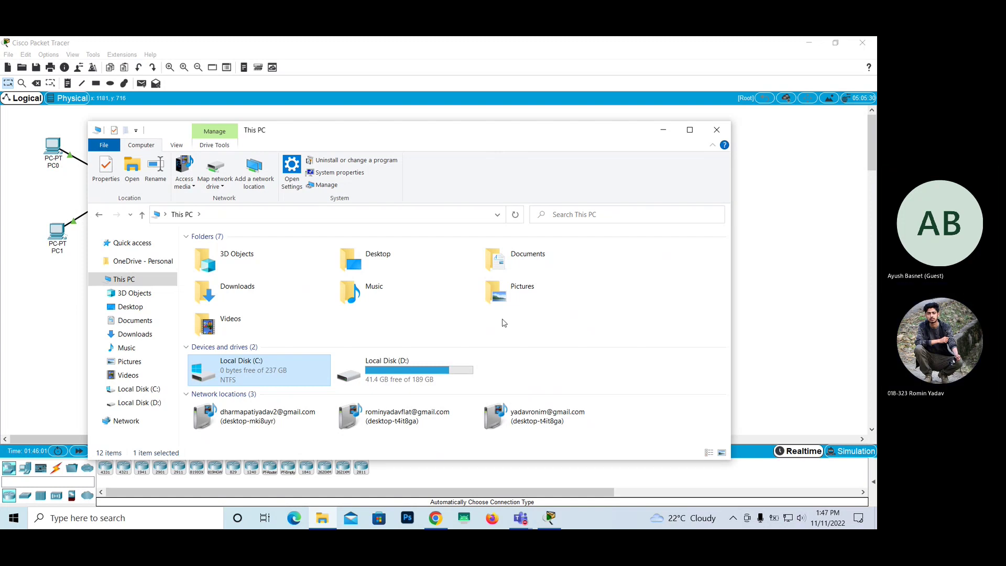
click(661, 132)
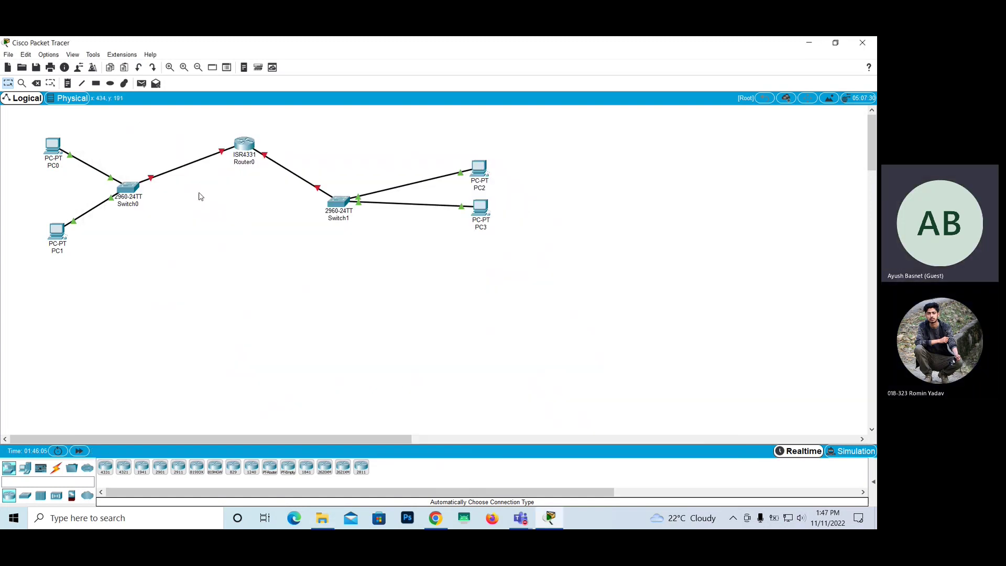
drag(22, 119, 545, 284)
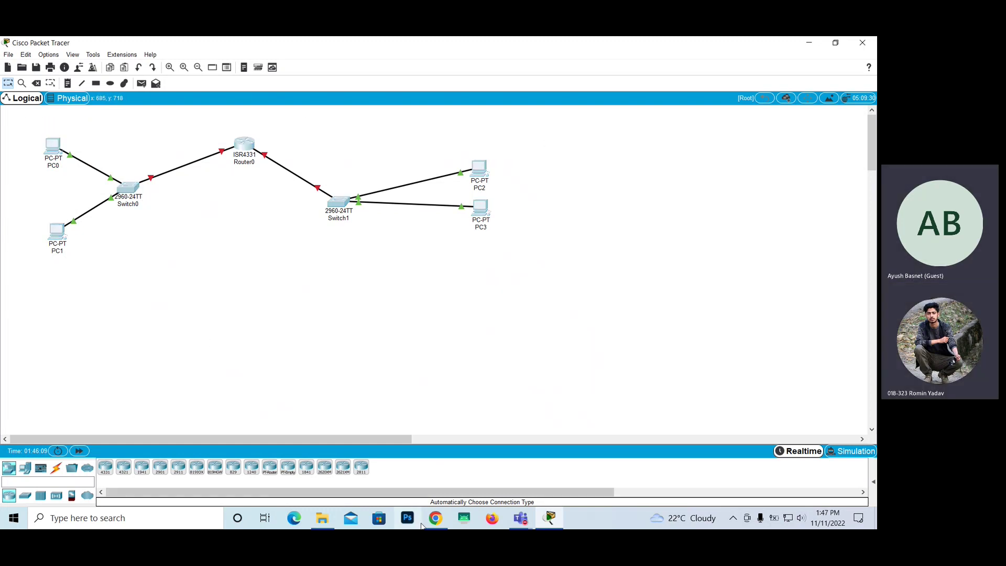
click(322, 517)
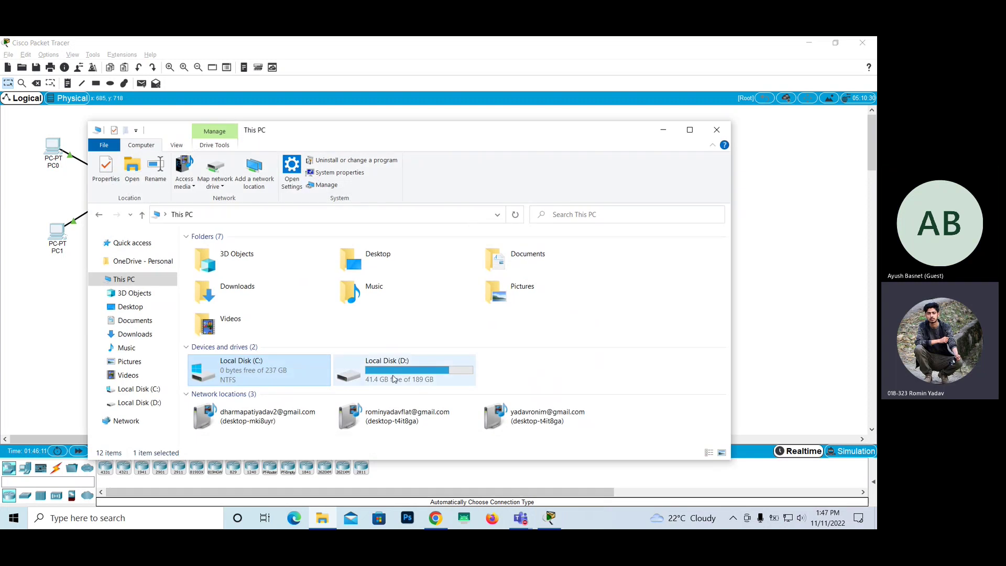
click(549, 322)
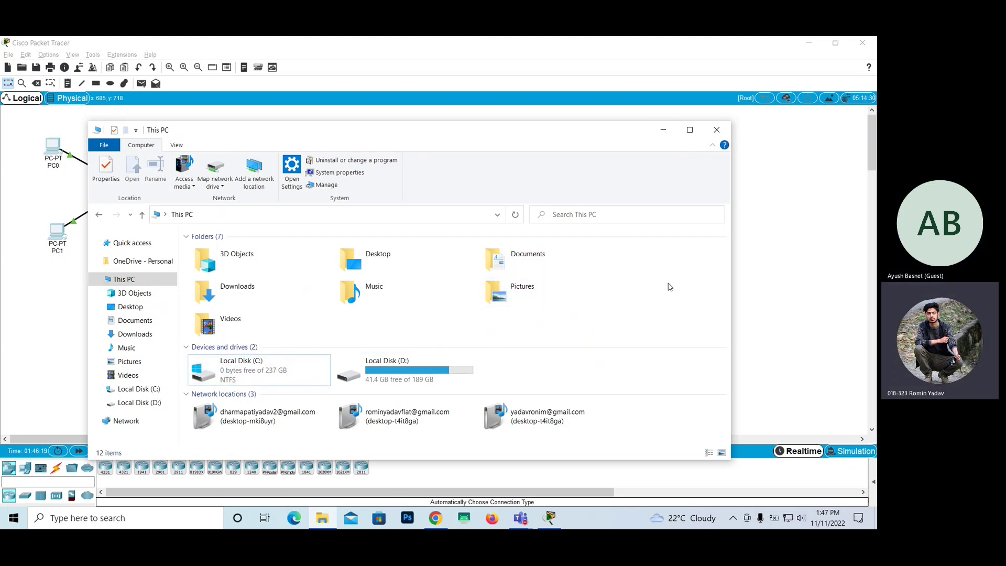
click(663, 129)
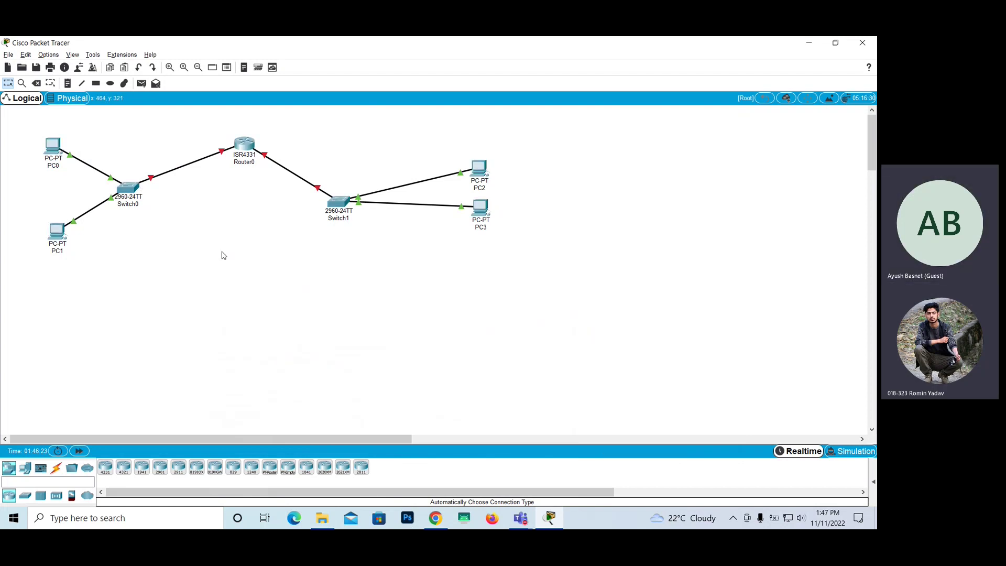
Step: Delete all four PCs, both switches and the router one at a time with the Delete tool, declining the bulk deletion
drag(578, 139, 59, 259)
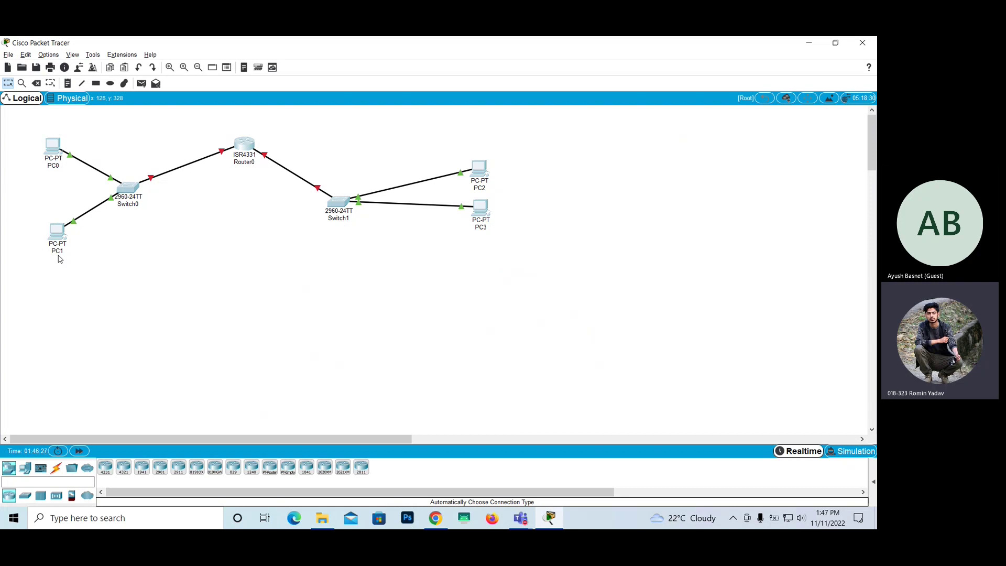
key(Delete)
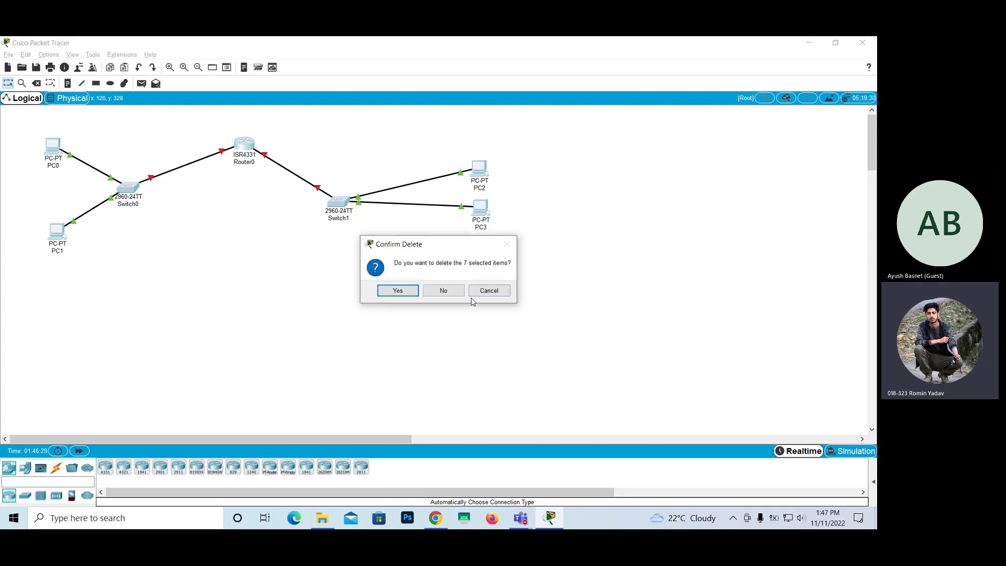
click(452, 292)
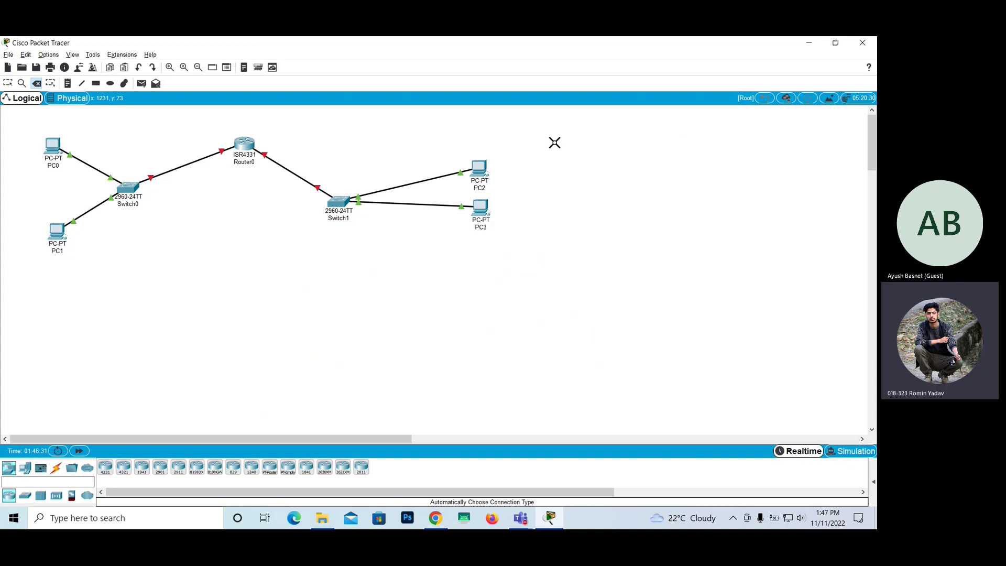
click(481, 169)
click(338, 202)
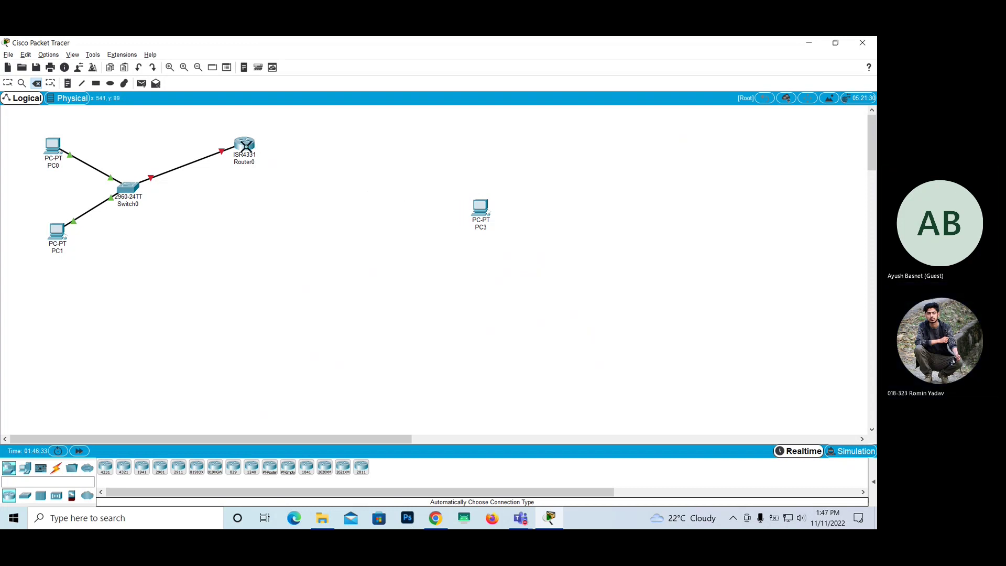
click(246, 146)
click(128, 189)
click(59, 158)
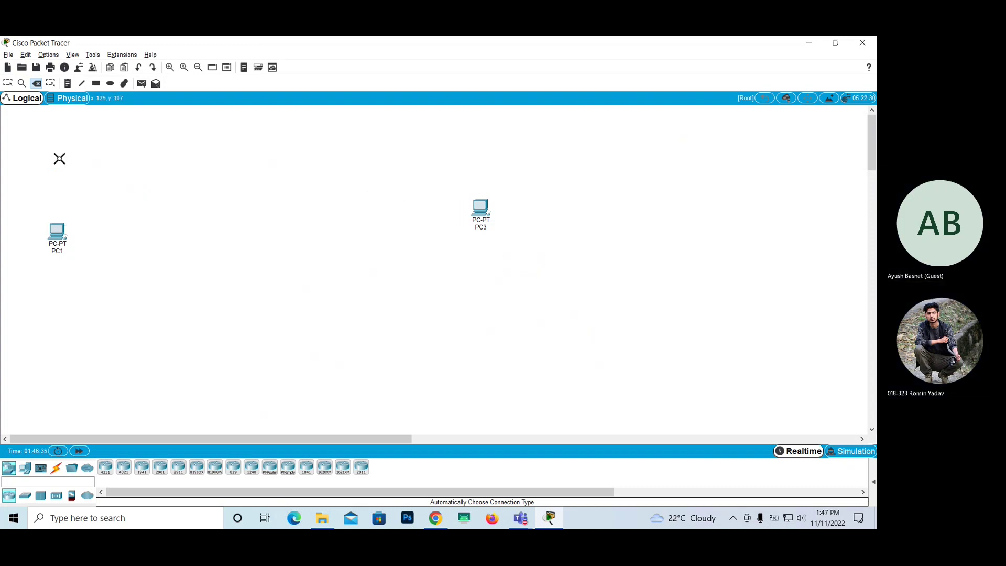
click(59, 232)
click(483, 208)
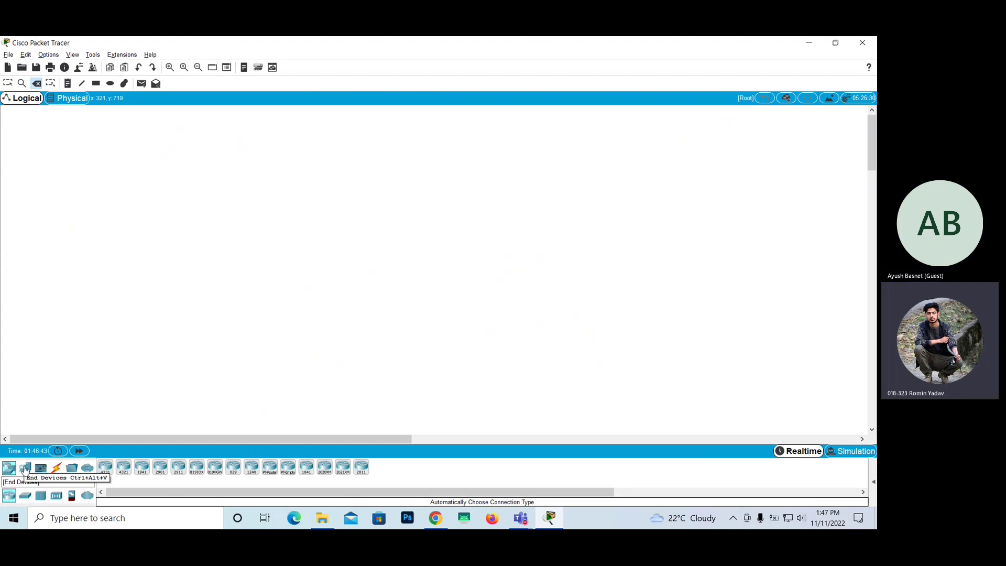
Step: Place two PCs side by side in the empty workspace, well apart from each other
click(25, 467)
drag(106, 467, 200, 246)
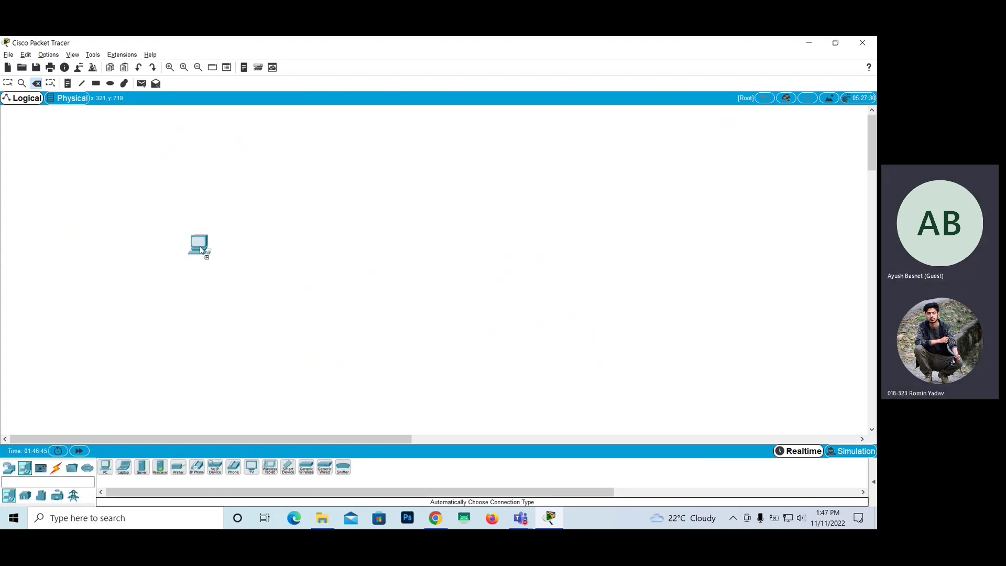
drag(106, 467, 500, 262)
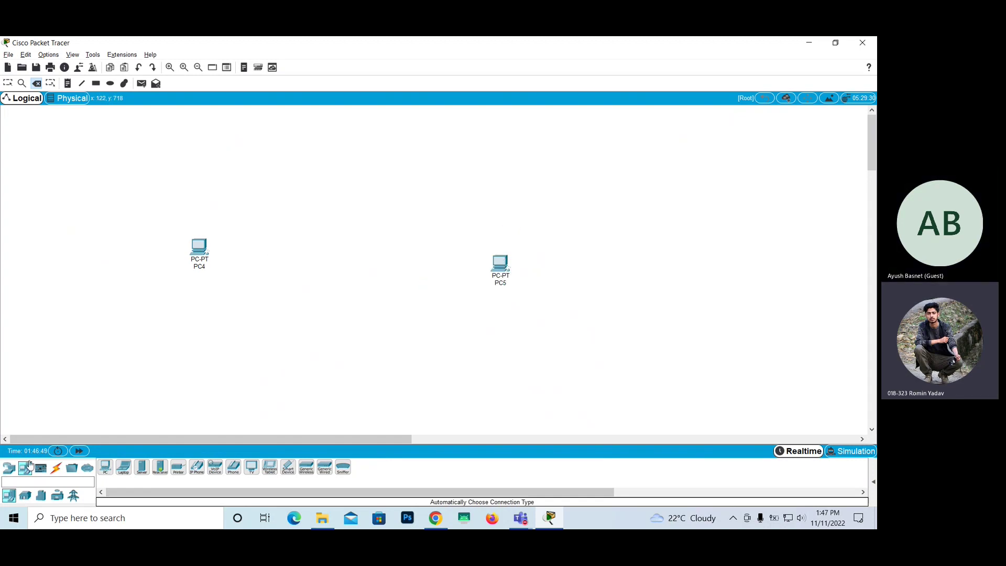
Step: Connect PC4 to PC5 with the automatic connection type instead of manually choosing the Copper Cross-Over cable
click(56, 467)
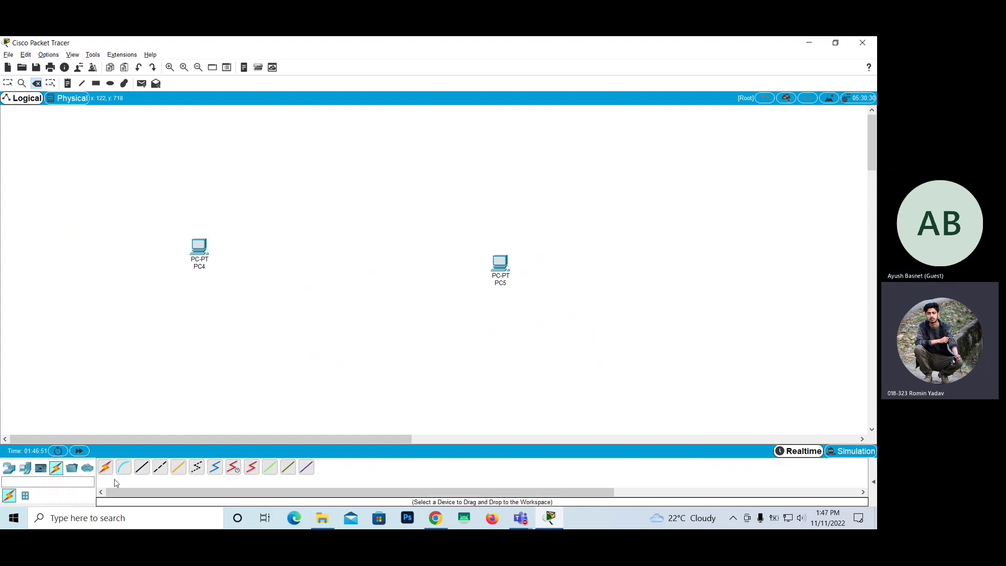
click(161, 469)
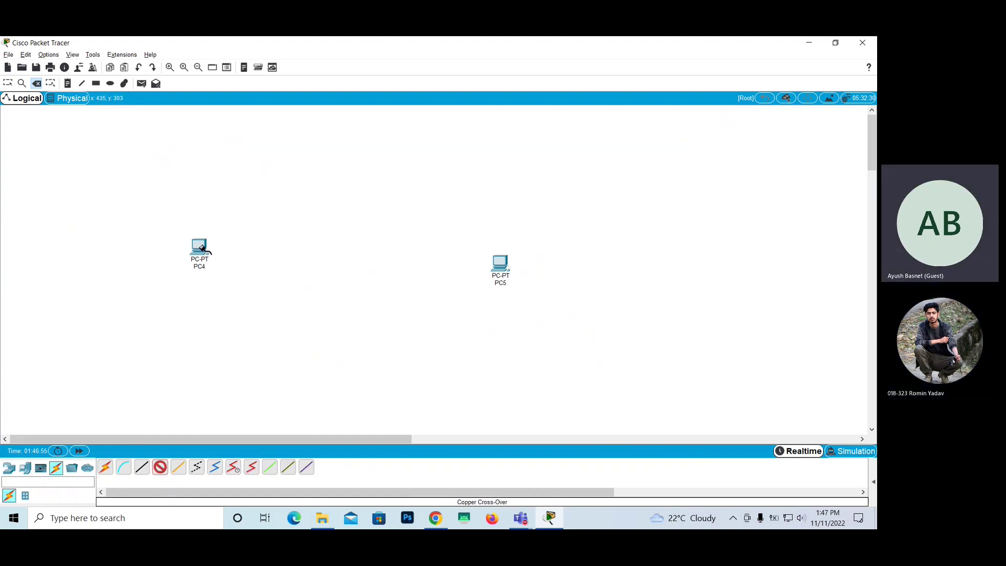
click(160, 468)
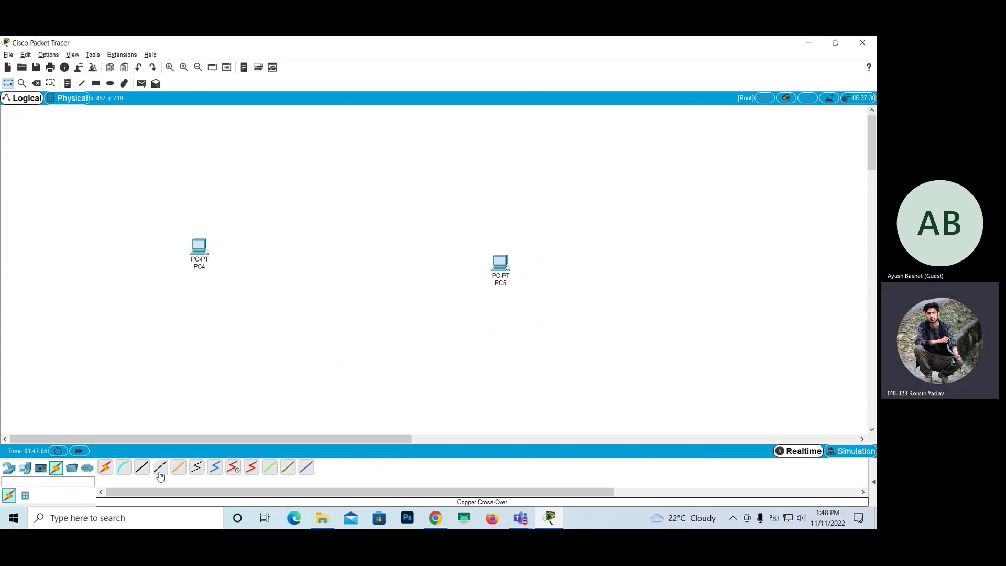
click(104, 472)
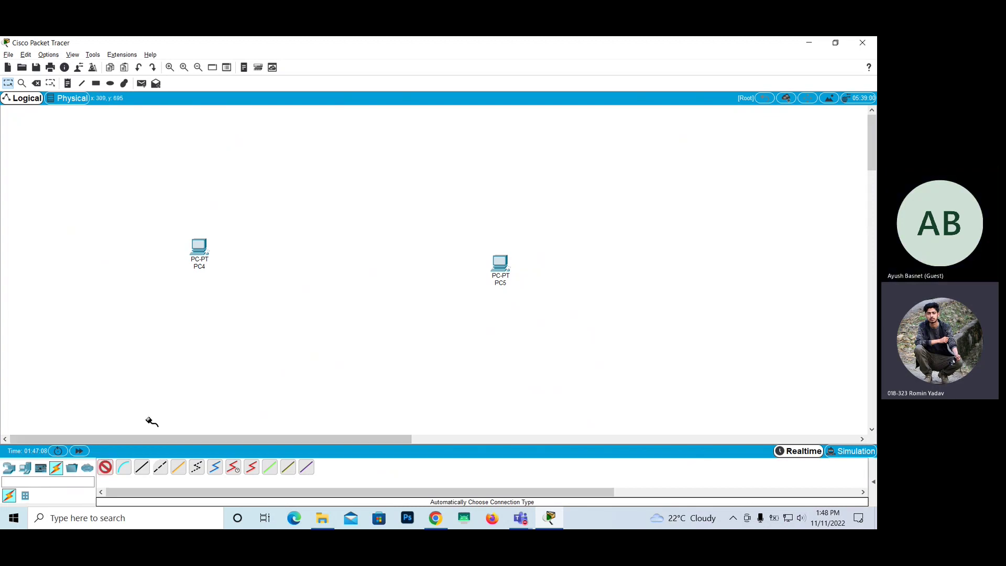
click(201, 255)
click(498, 262)
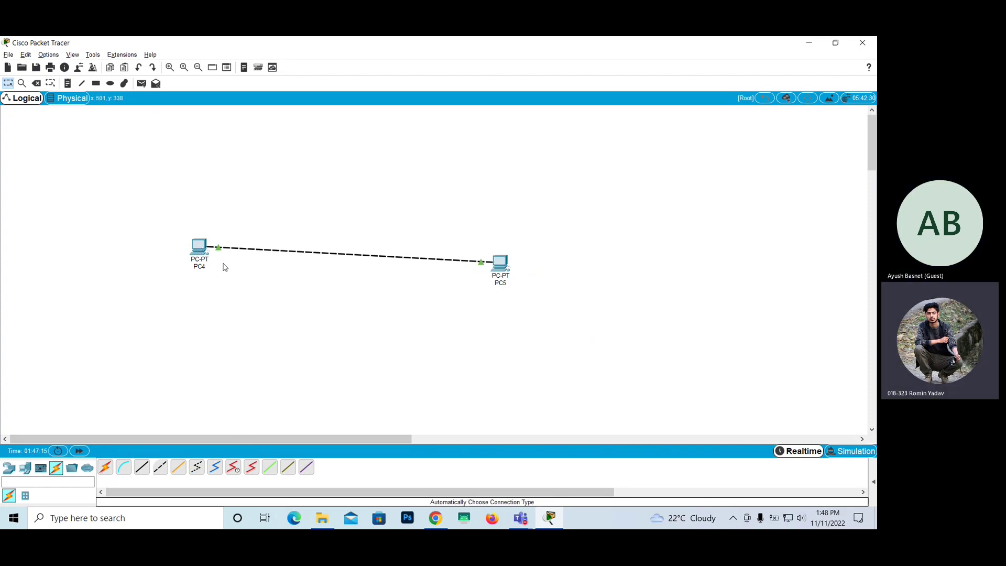
click(162, 470)
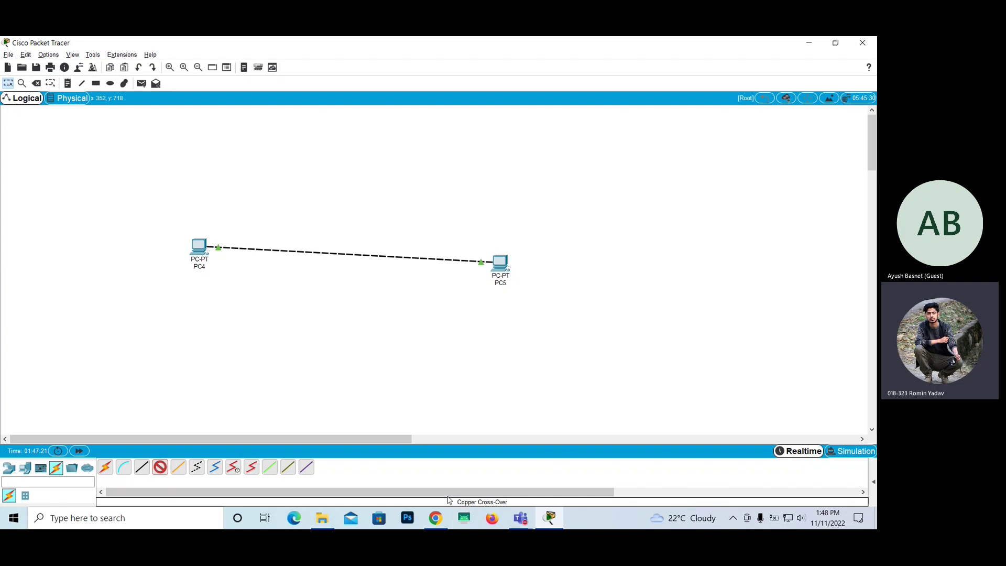
click(160, 467)
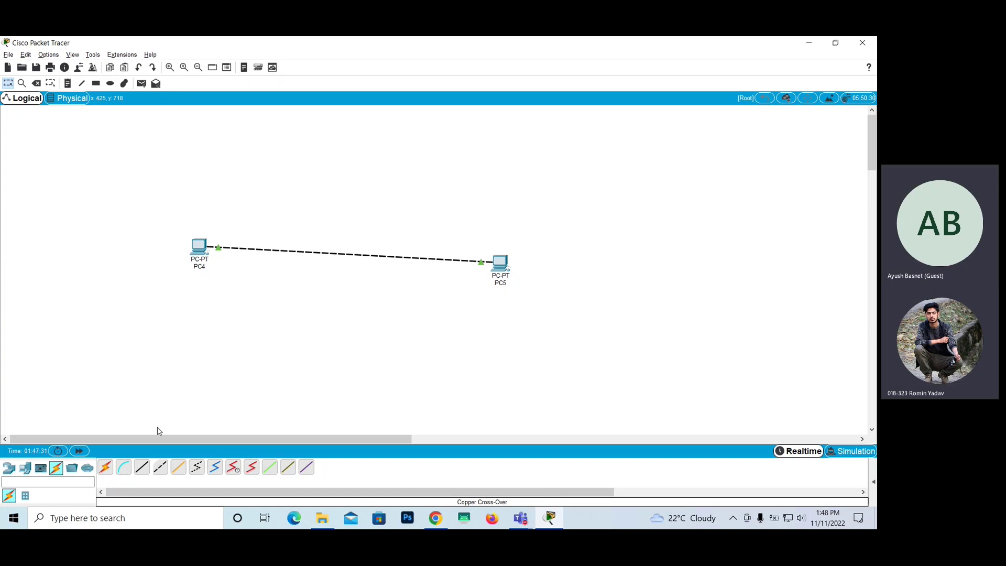
Step: Move PC5 up slightly until it is level with PC4 and the link runs horizontally
drag(506, 267, 509, 253)
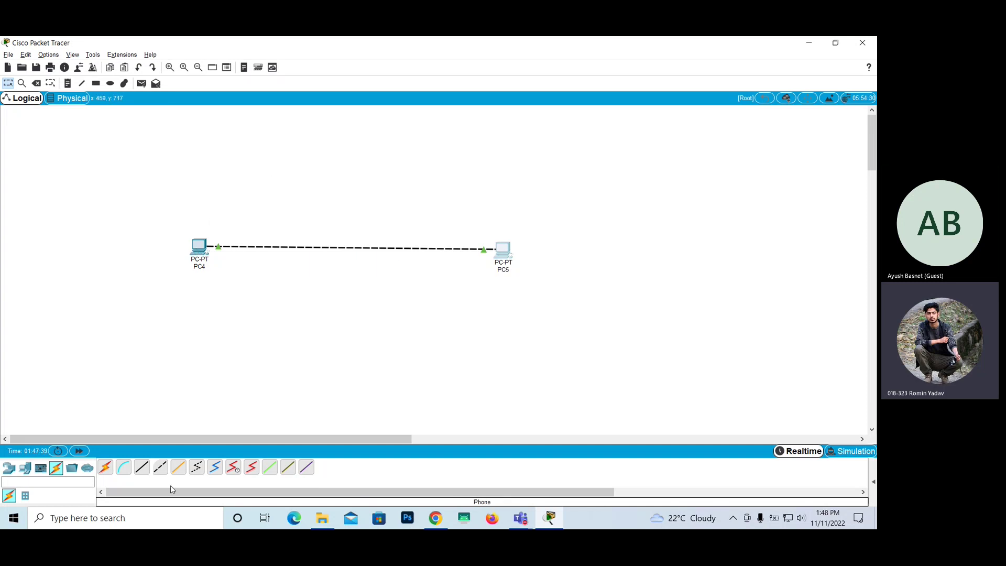
click(142, 474)
drag(509, 253, 510, 250)
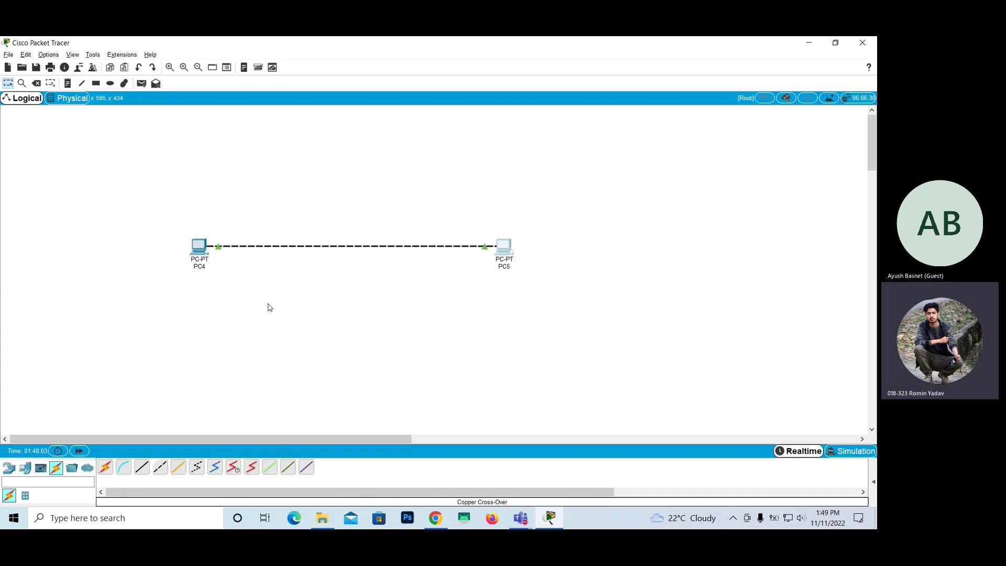
Step: View PC5's physical device view and PC4's global configuration settings, closing each device window after viewing
click(507, 250)
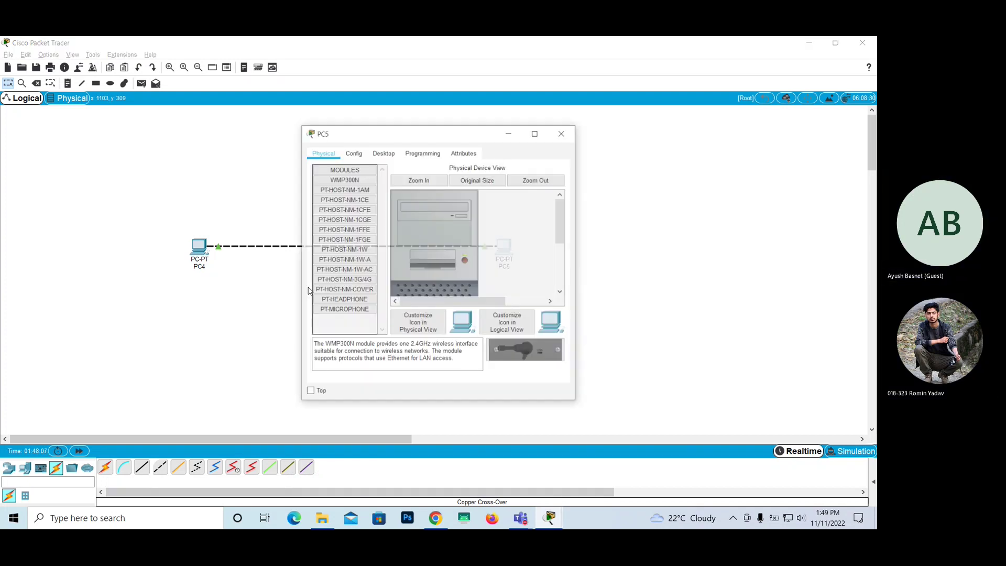
click(563, 132)
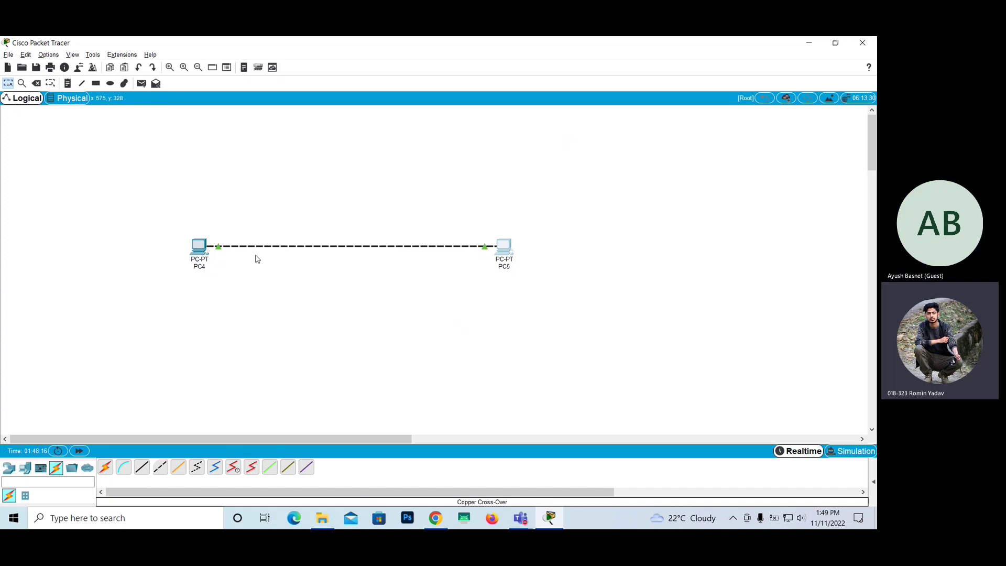
click(201, 254)
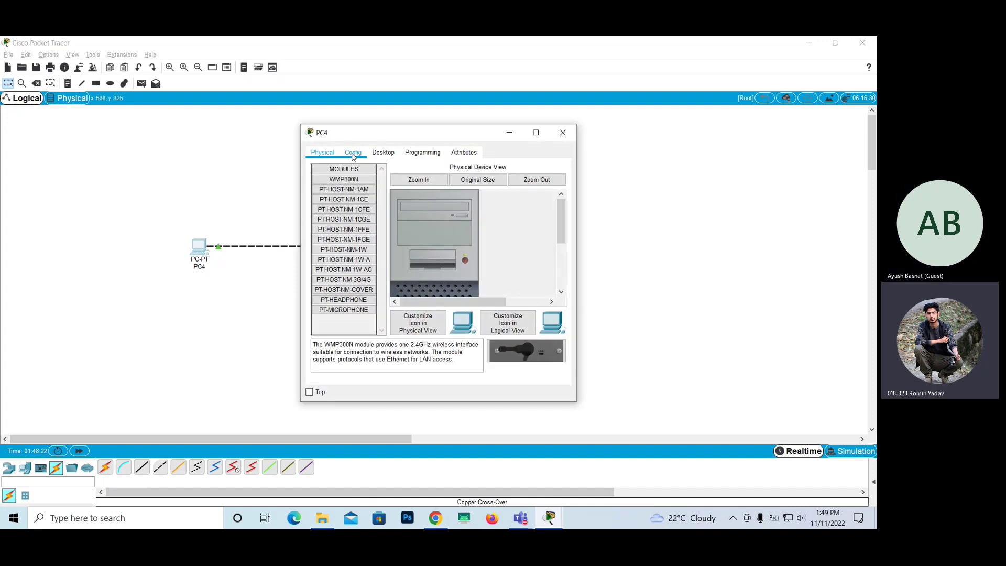
click(353, 156)
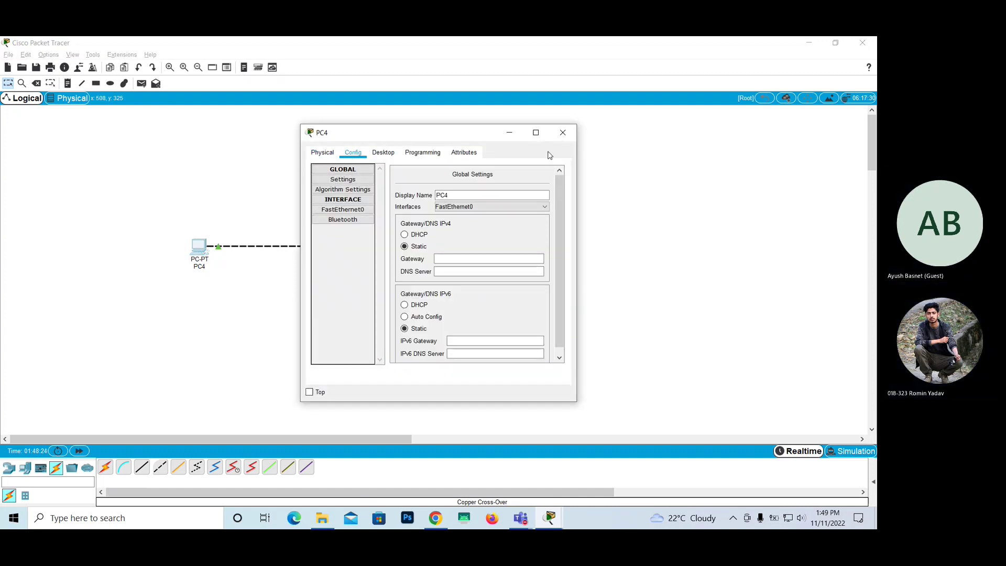
click(562, 132)
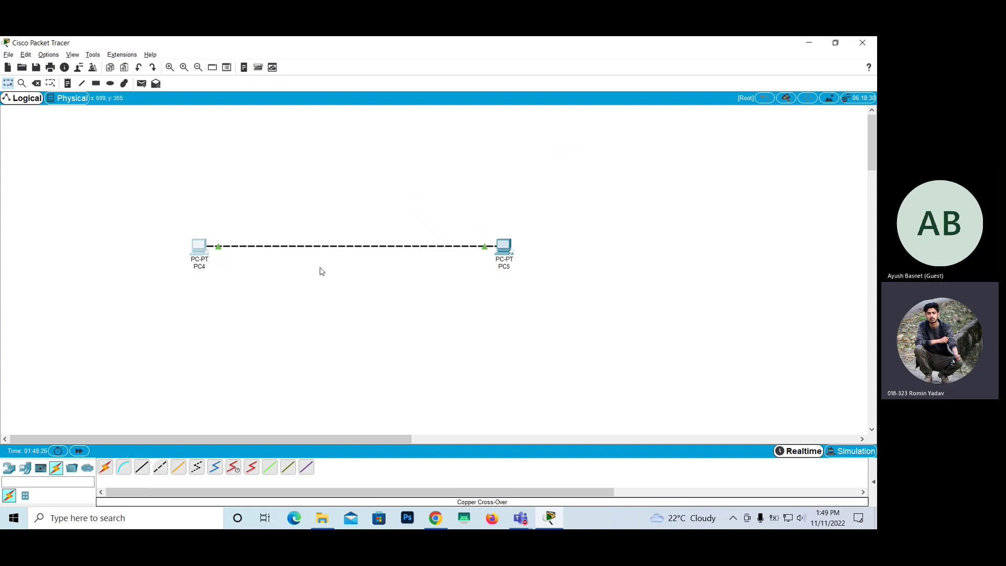
click(200, 250)
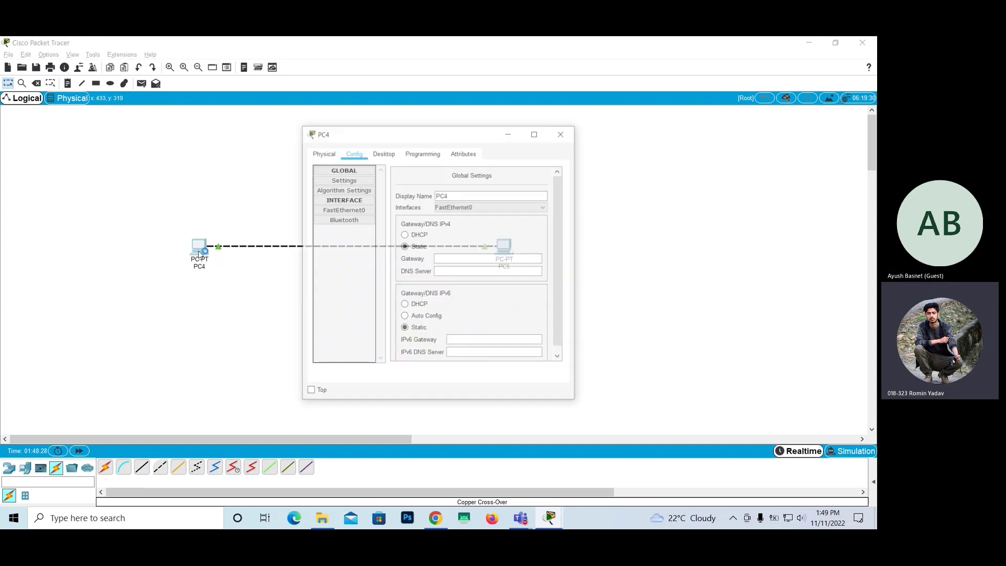
click(567, 134)
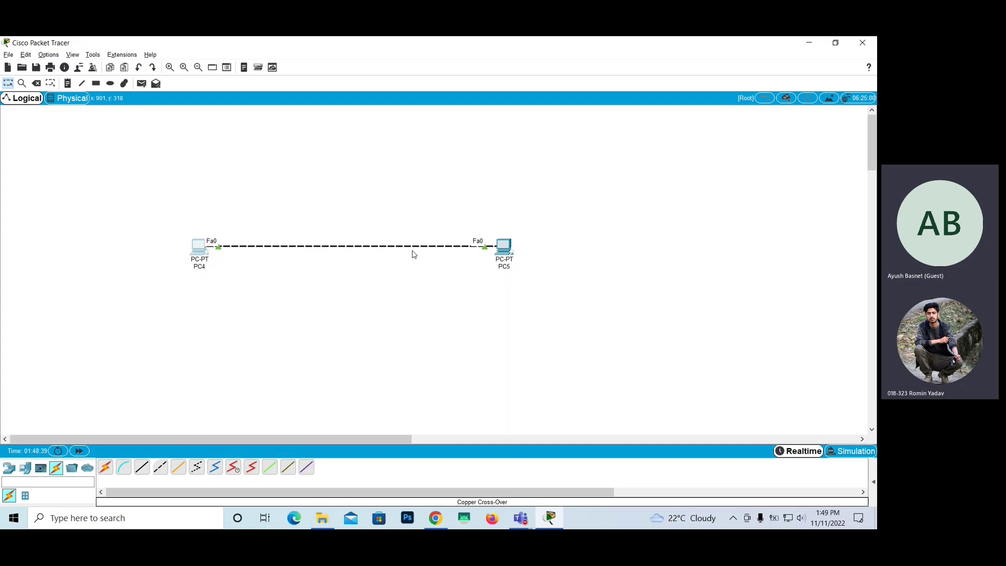
drag(168, 226, 242, 293)
drag(545, 229, 454, 288)
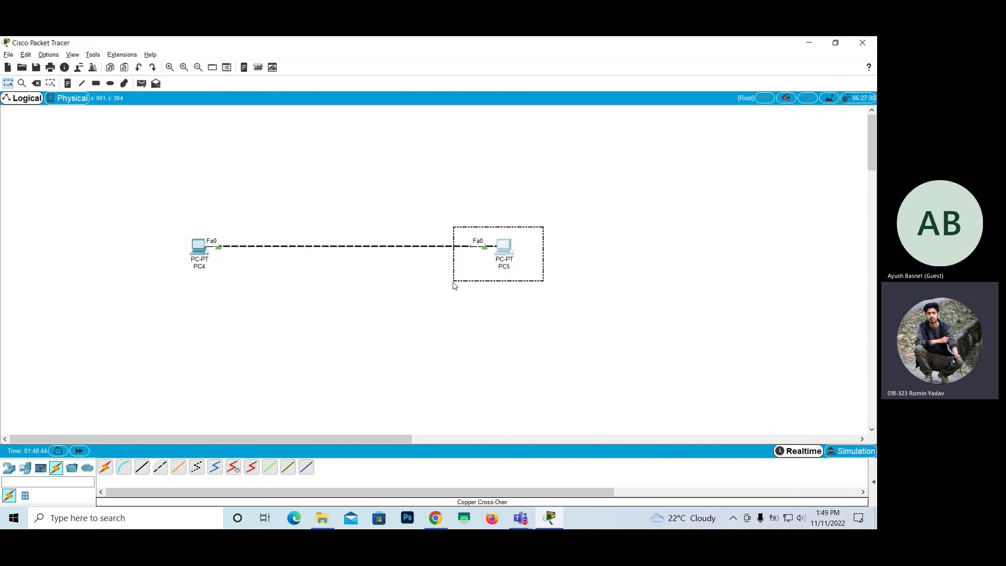
click(179, 215)
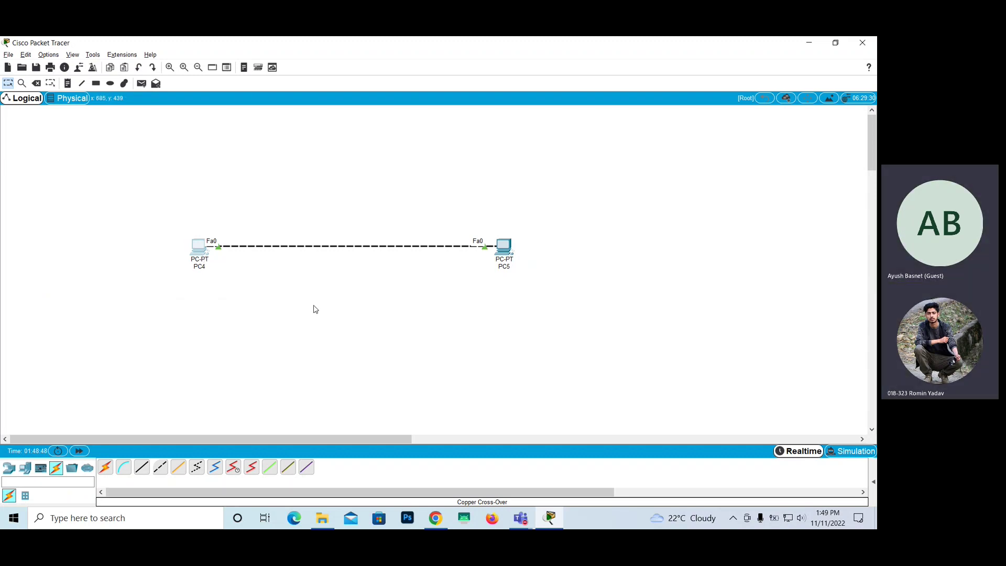
Step: View PC4's FastEthernet0 interface configuration, including its IP address and subnet mask fields, and its desktop applications
click(199, 251)
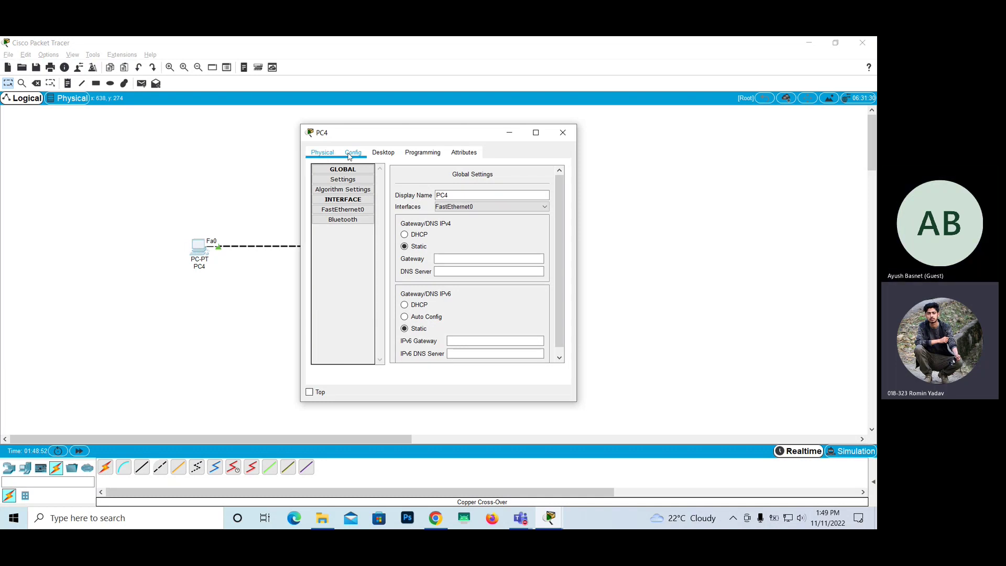
click(342, 210)
click(487, 249)
click(484, 258)
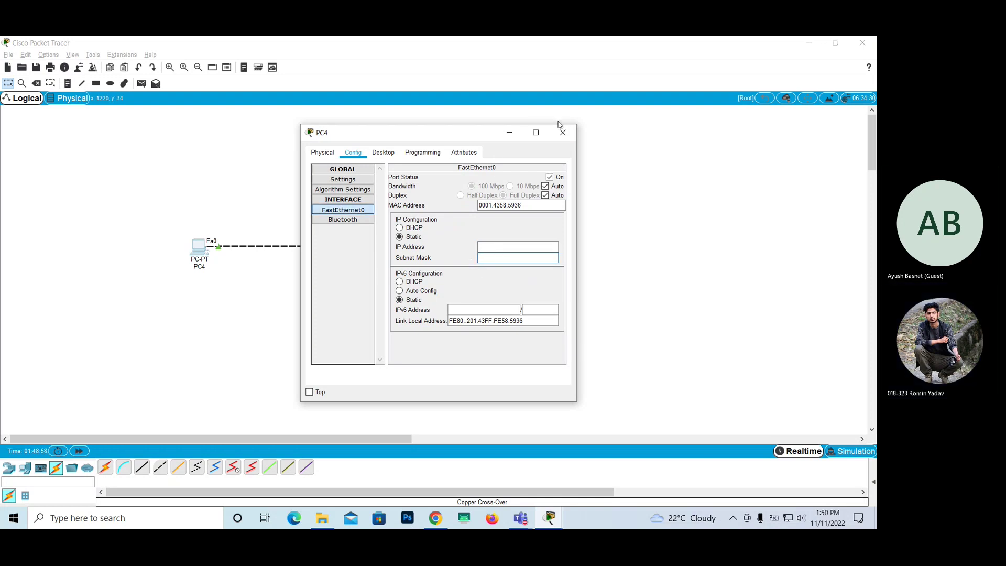
click(382, 152)
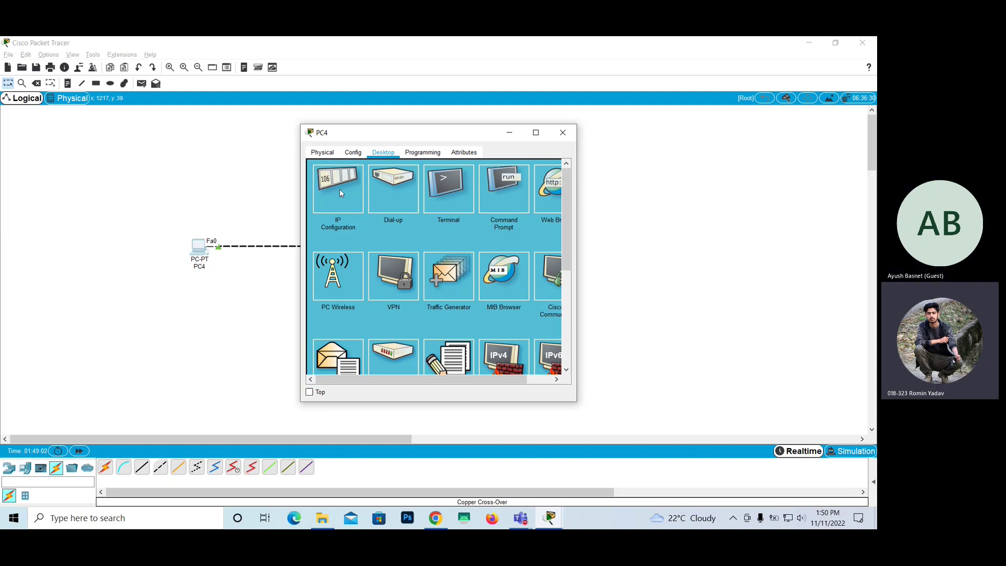
Step: View PC4's physical device zoomed out to show the whole computer case, followed by its configuration page
click(323, 153)
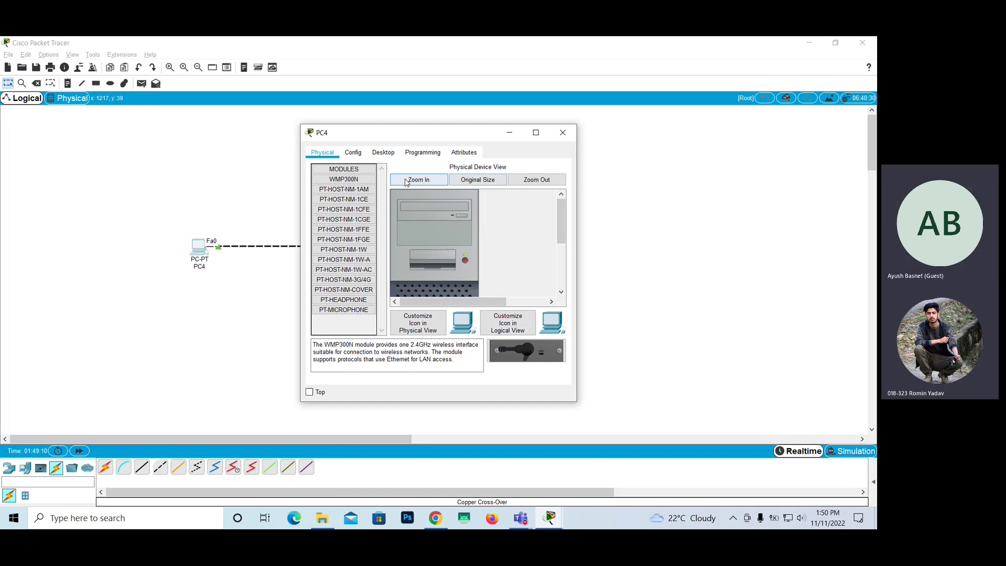
click(527, 181)
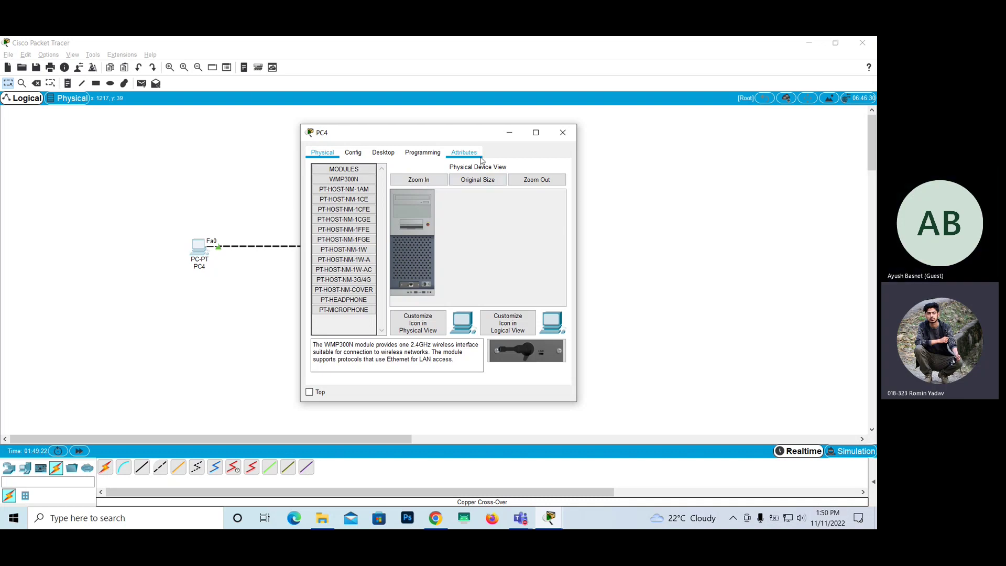
click(351, 153)
Step: Run ipconfig in a widened Command Prompt on PC4, highlight the address lines in its output, and close the device window
click(383, 152)
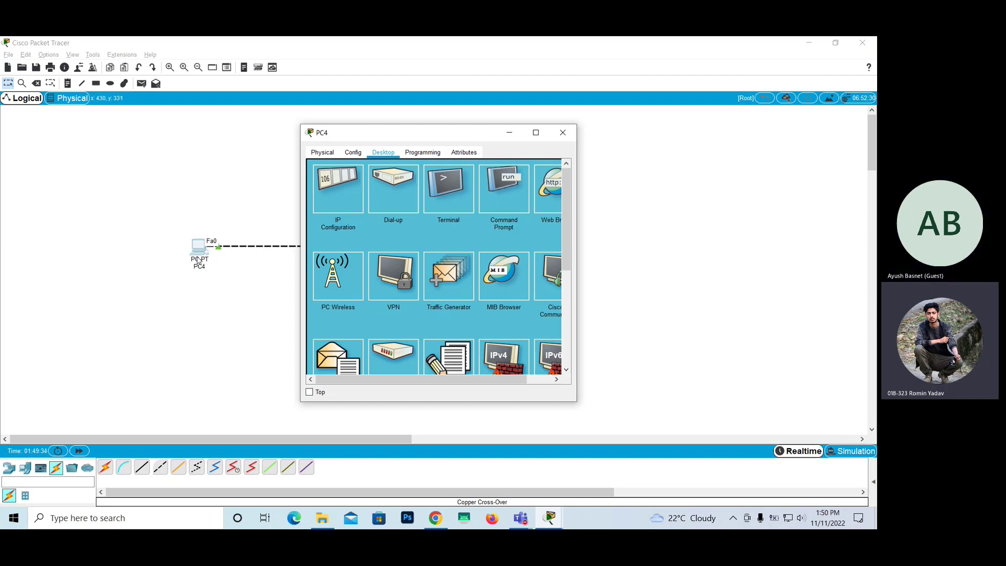
click(509, 195)
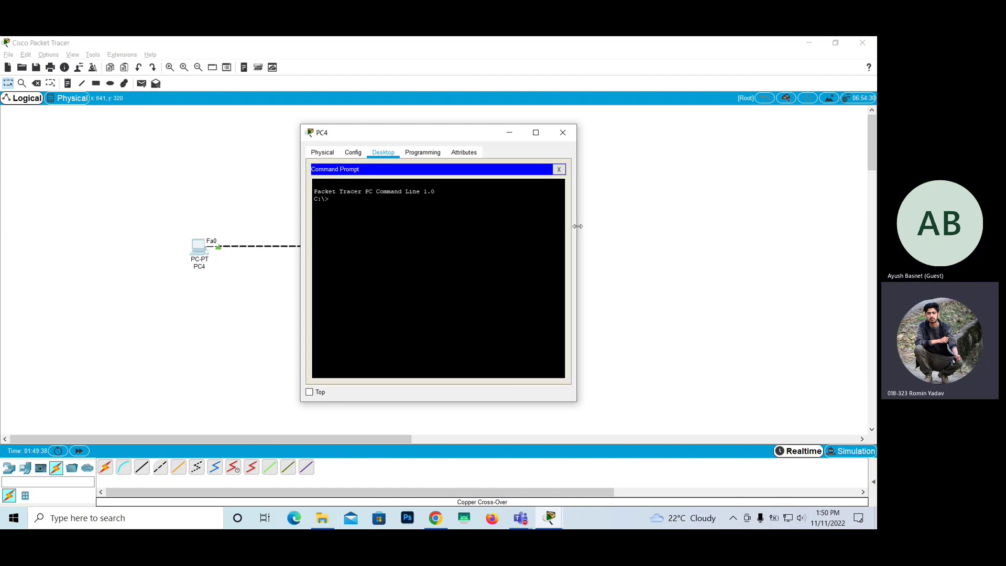
drag(577, 227, 737, 223)
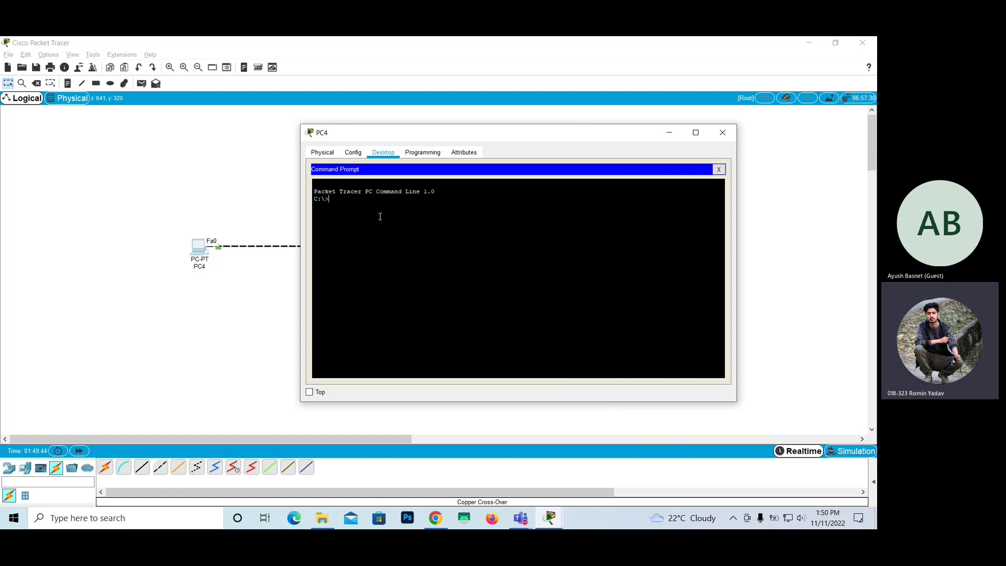
text(ipconfig)
key(Return)
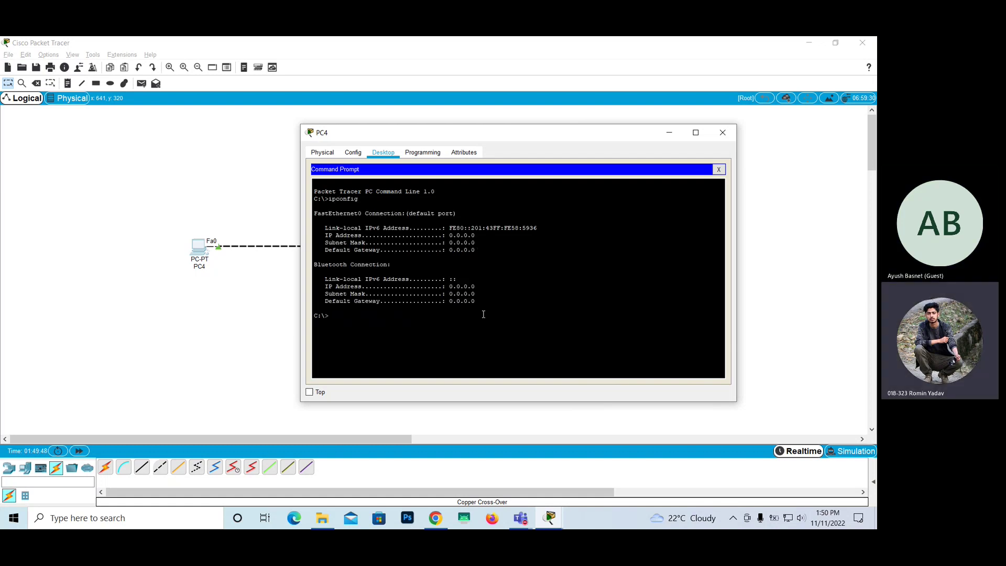
drag(483, 314, 329, 236)
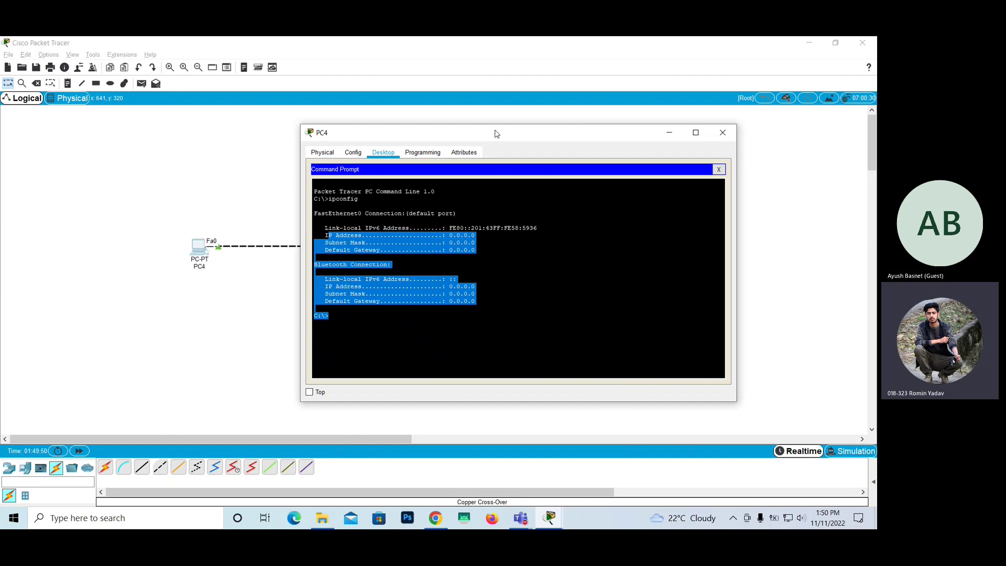
drag(497, 134, 467, 274)
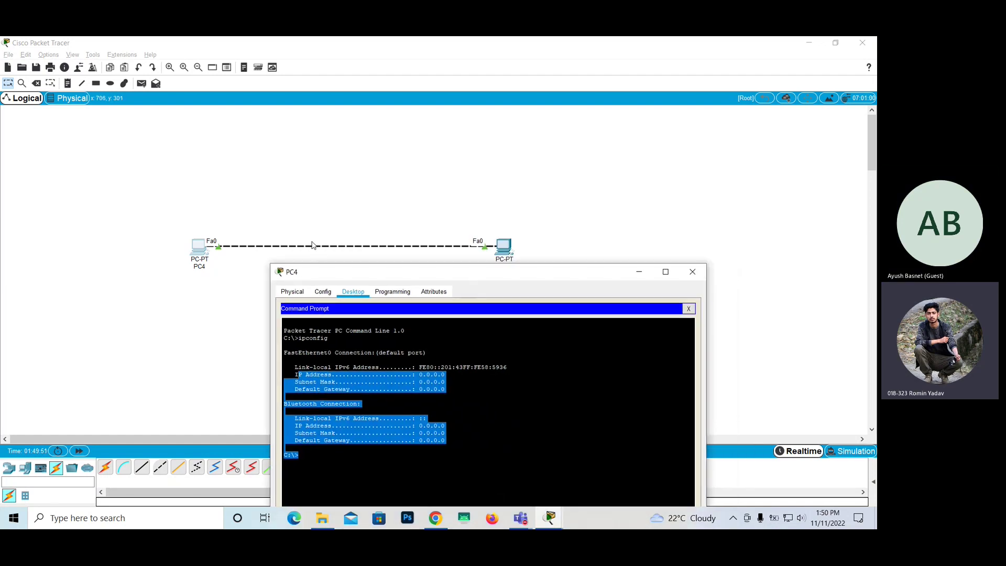
click(692, 272)
Step: Open PC4's IP Configuration and enter 192.168.1.1 as the static IPv4 address
click(198, 247)
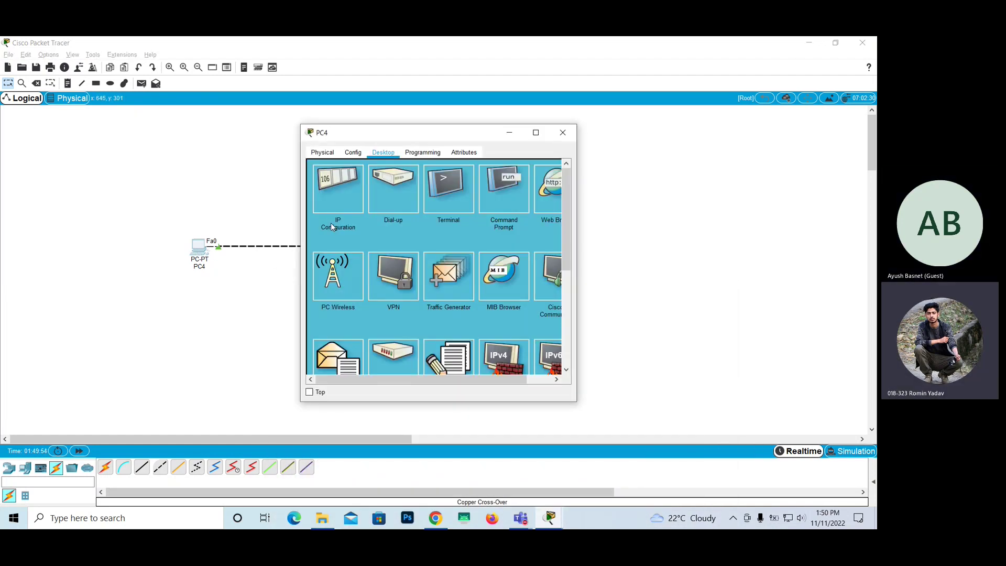
click(339, 197)
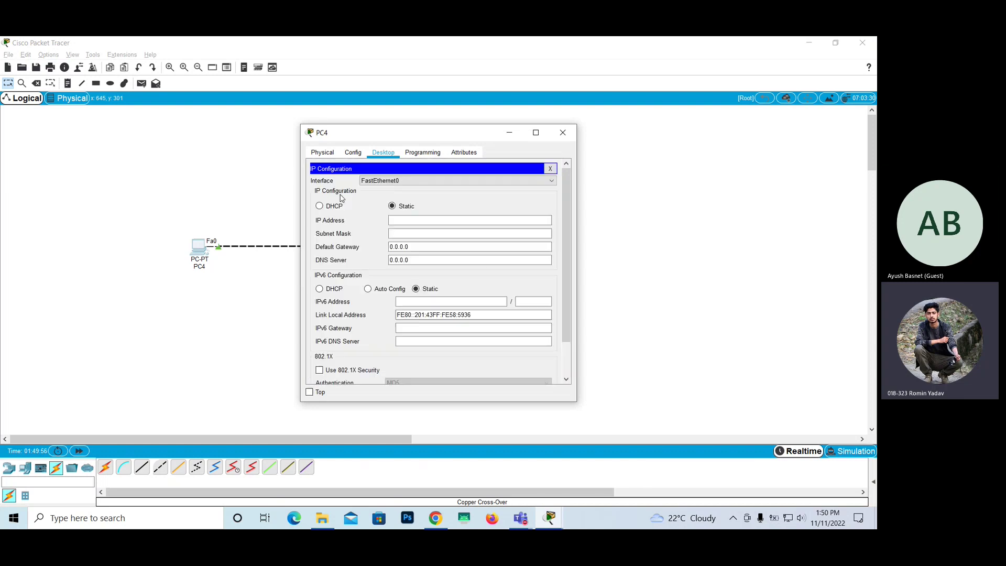
click(409, 221)
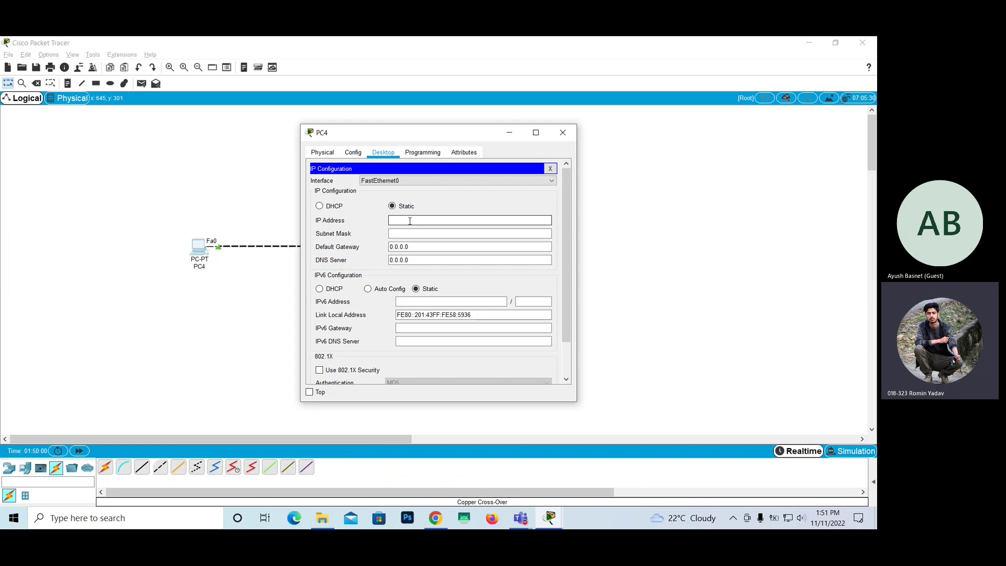
drag(415, 133, 438, 119)
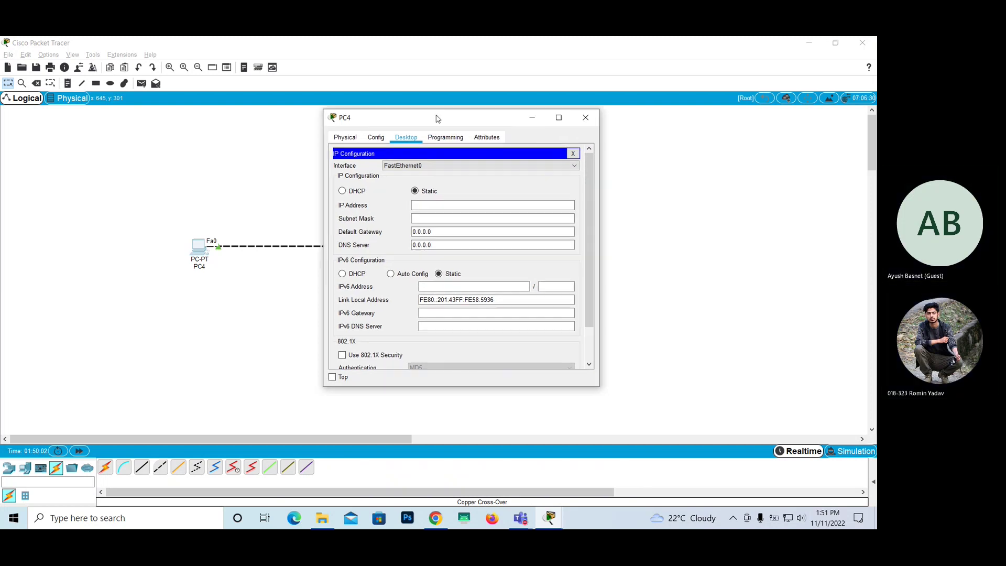
click(415, 205)
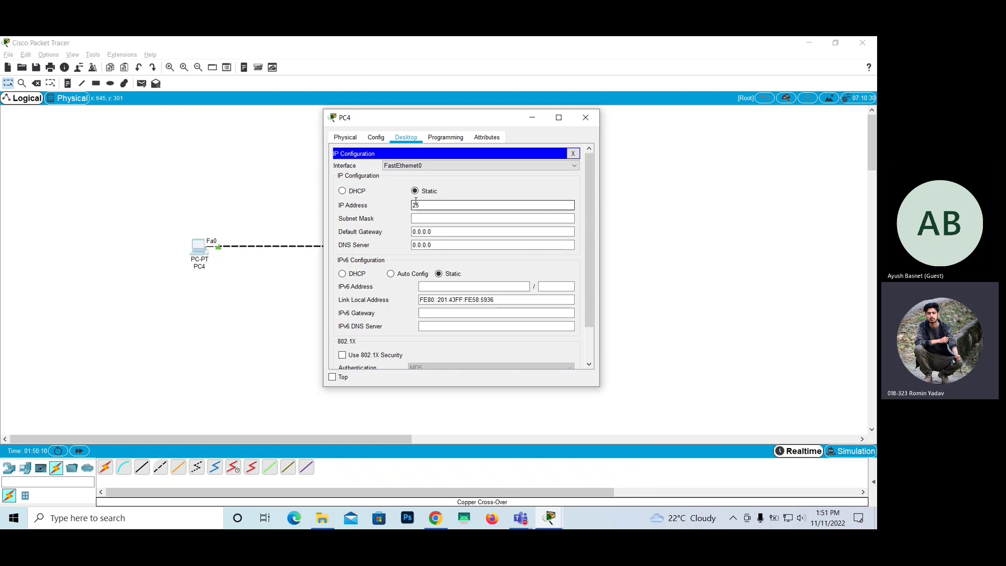
key(BackSpace)
key(BackSpace)
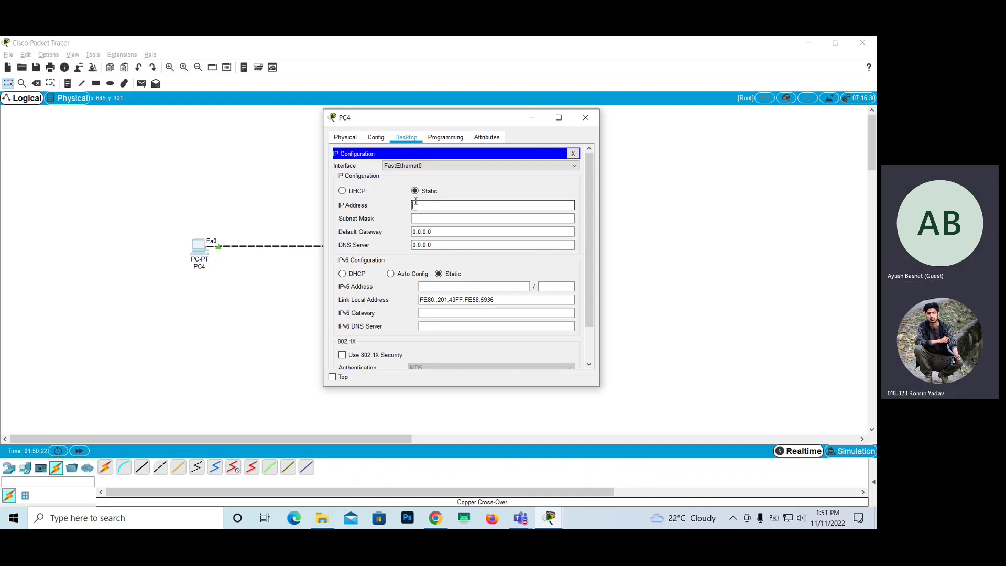
text(192.168)
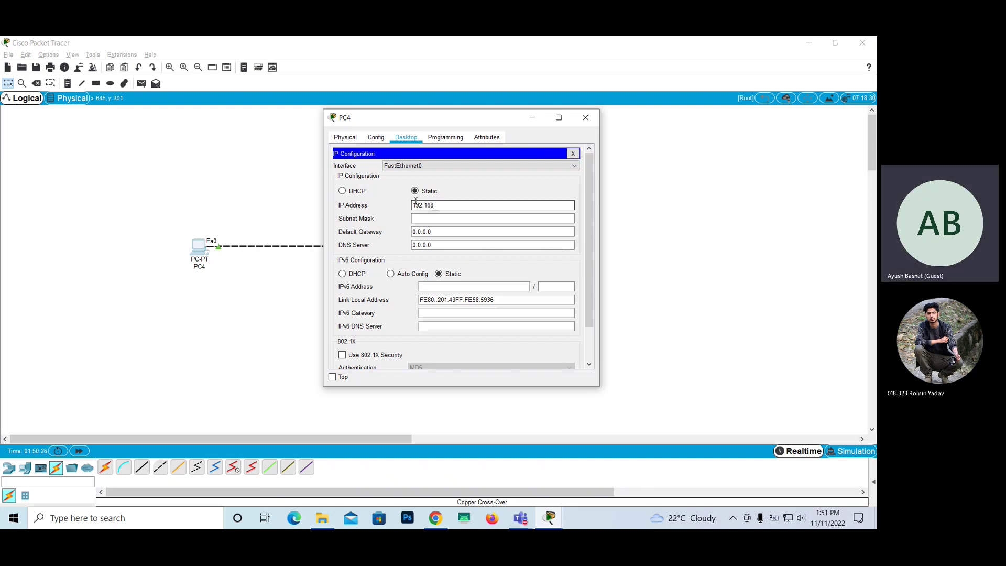
text(.)
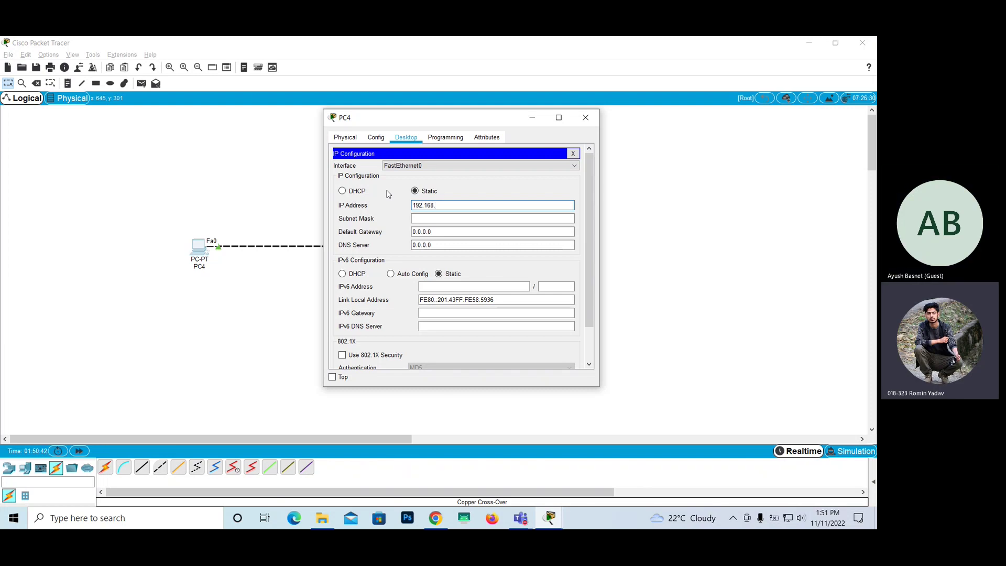
text(1.1)
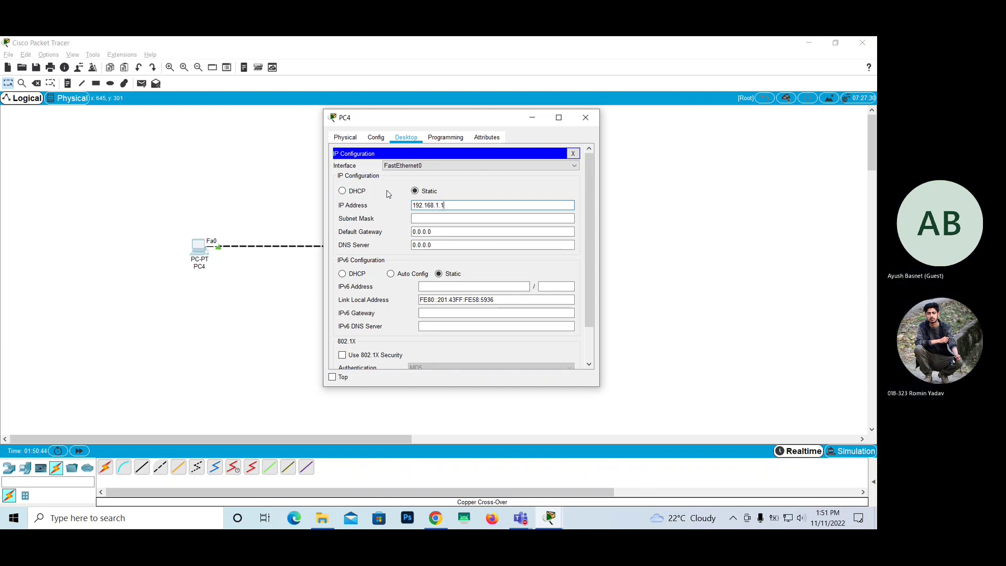
Step: Change PC4's IP address entry to 192.168.1.0-255 to illustrate the range of the last octet
key(BackSpace)
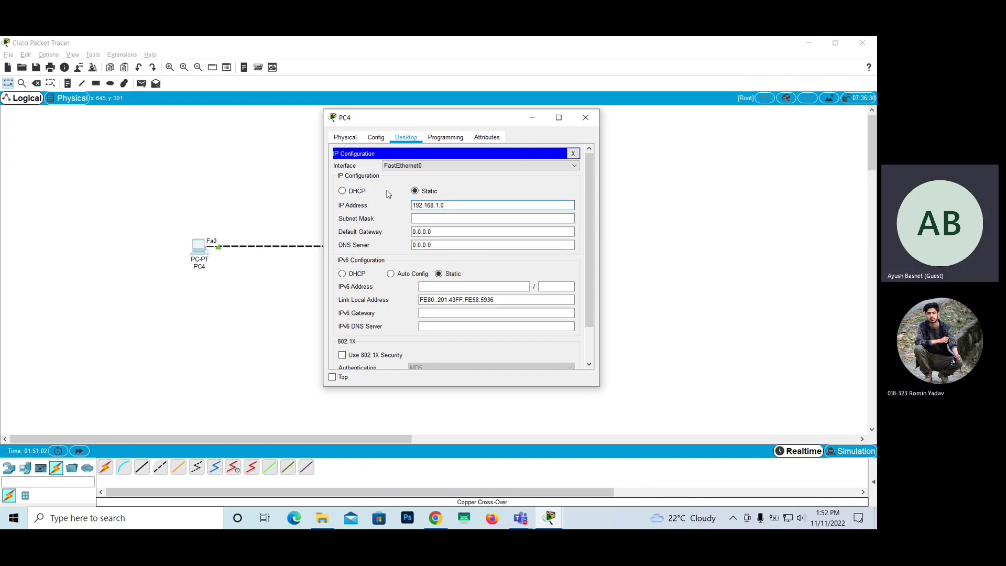
double_click(447, 205)
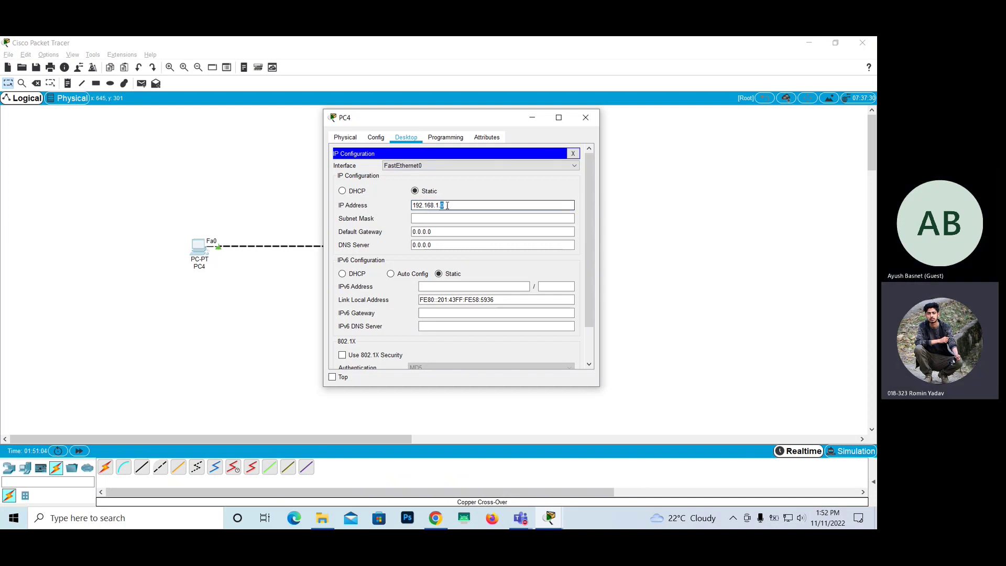
click(447, 205)
text(-255)
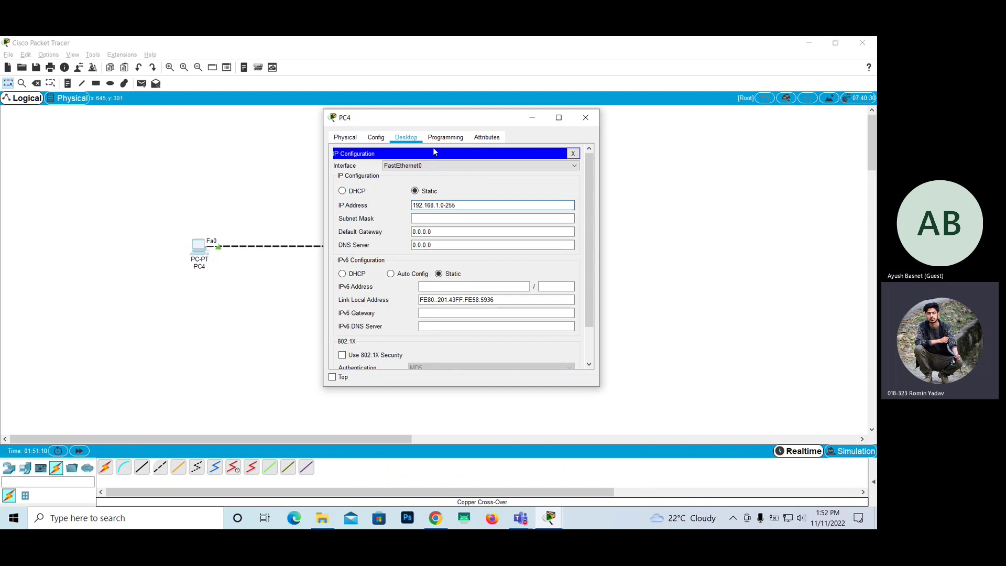
Step: Highlight the last octet's range in PC4's IP address entry and change its starting value to 1
drag(440, 205, 457, 205)
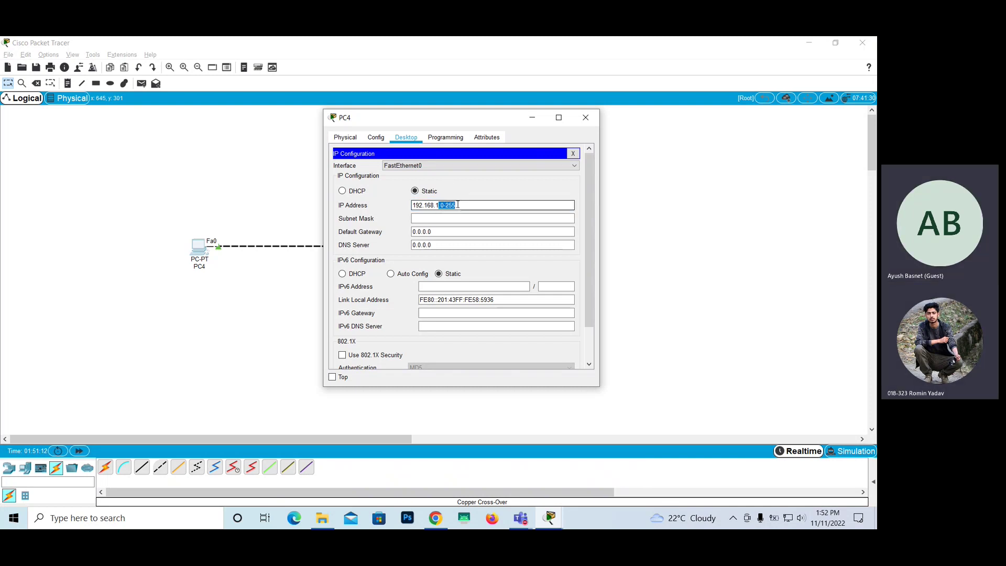
click(442, 206)
drag(441, 206, 454, 206)
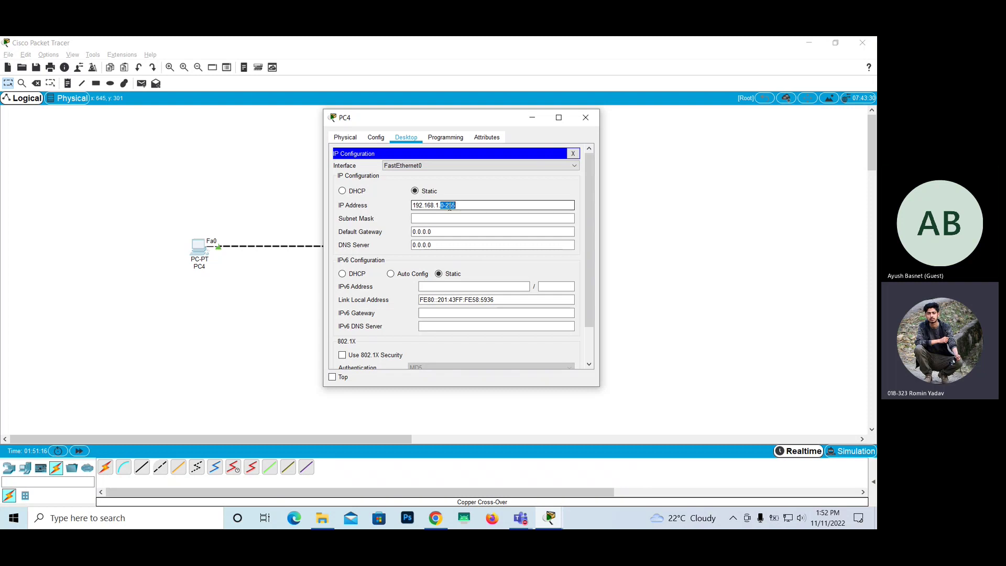
double_click(442, 205)
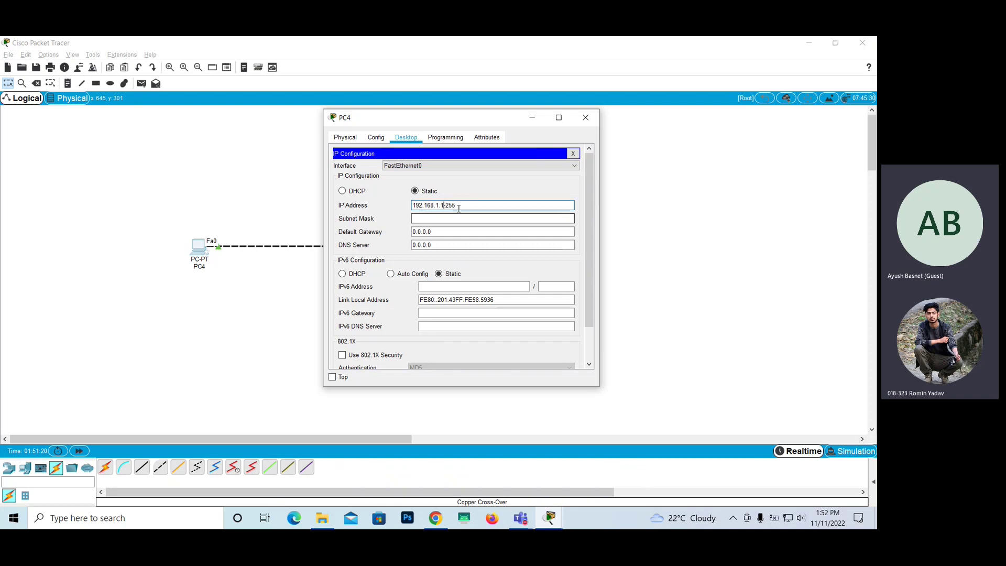
text(1)
double_click(448, 206)
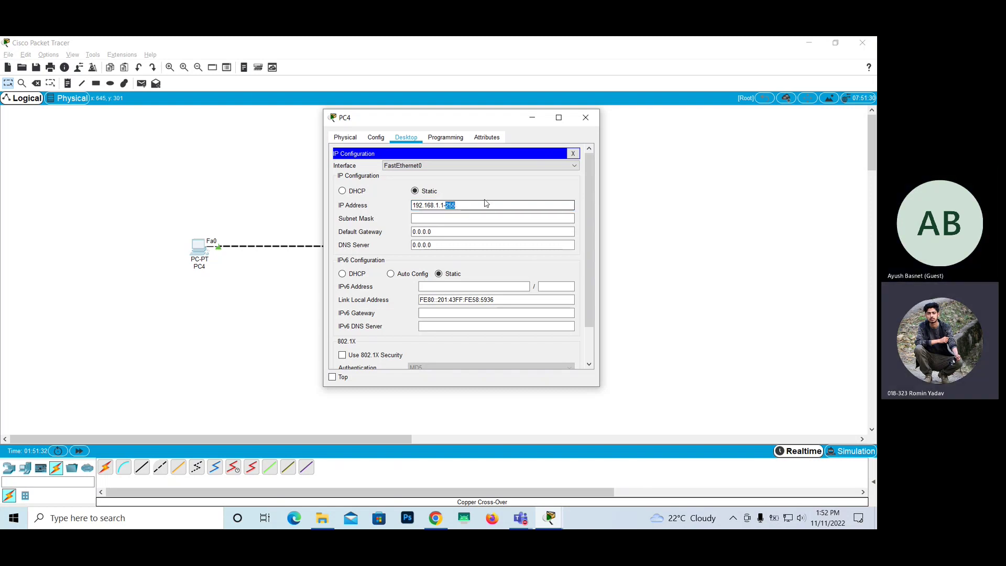
Step: Replace PC4's IP address entry with 0-255.0-255.0-255.0-255 to illustrate the range of all four octets
key(shift+Left)
key(shift+Left)
key(shift+Left)
key(shift+Left)
key(shift+Left)
key(shift+Left)
key(shift+Left)
key(shift+Left)
key(shift+Left)
key(shift+Left)
key(shift+Left)
key(shift+Left)
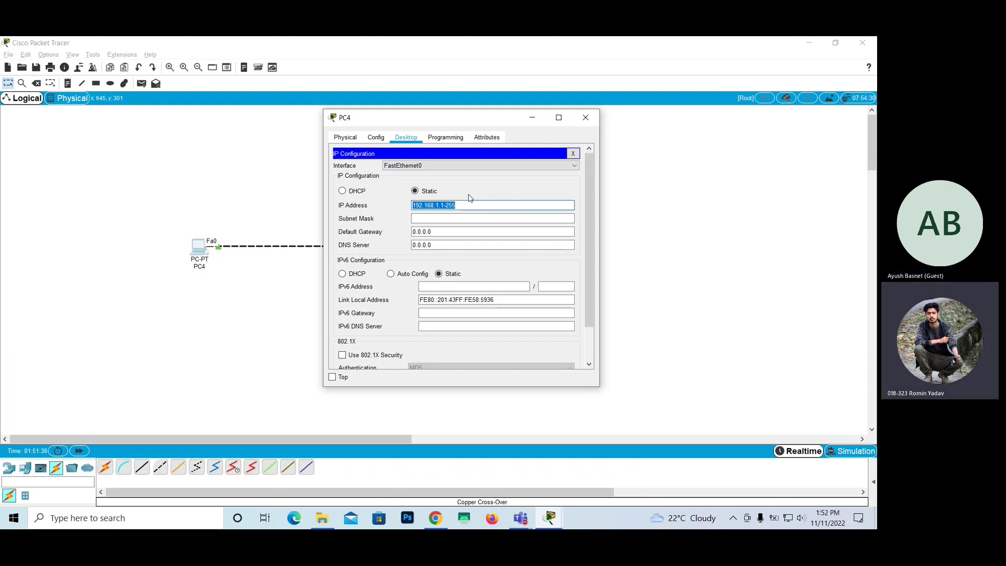
key(BackSpace)
text(0-255.0-255)
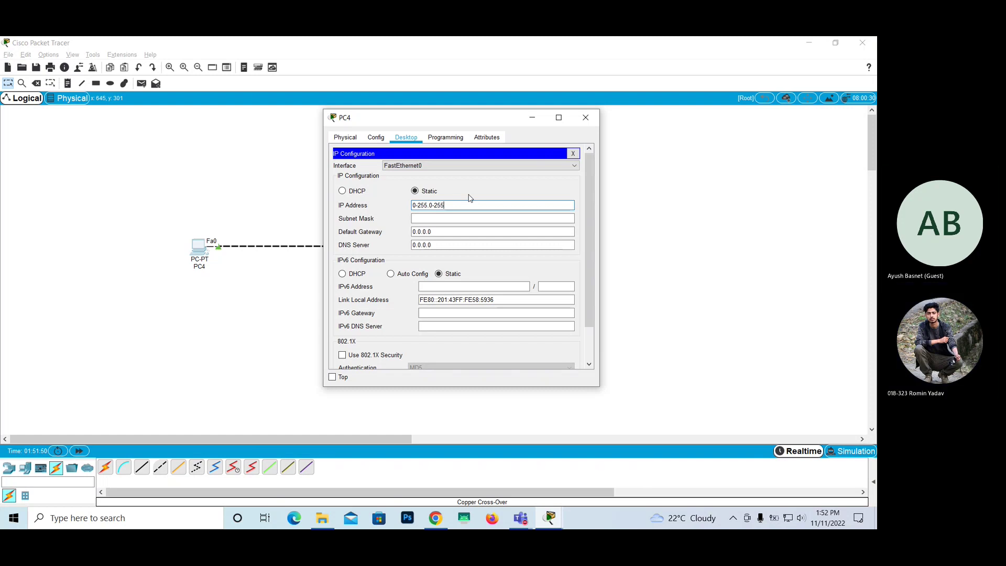
text(.)
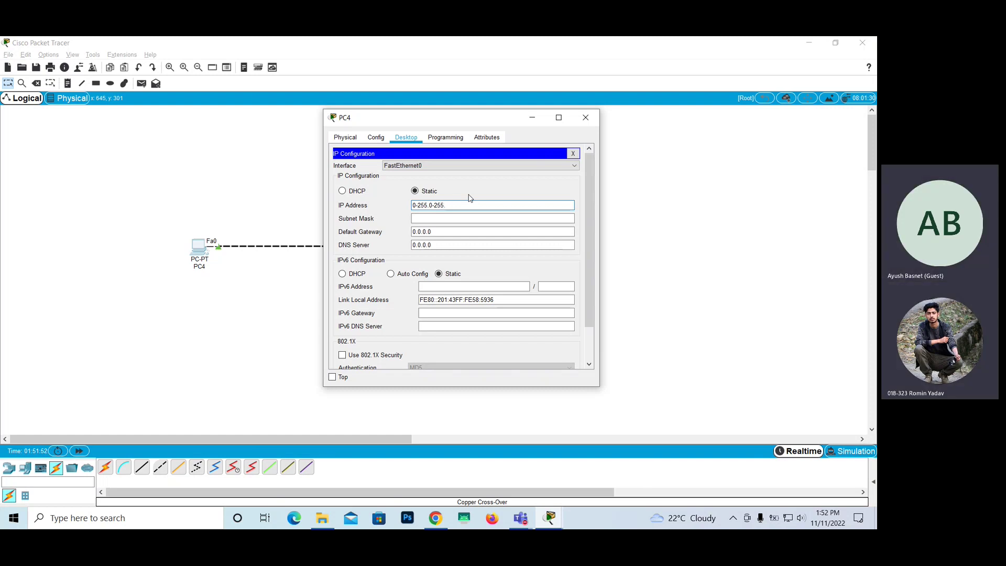
text(0-255.)
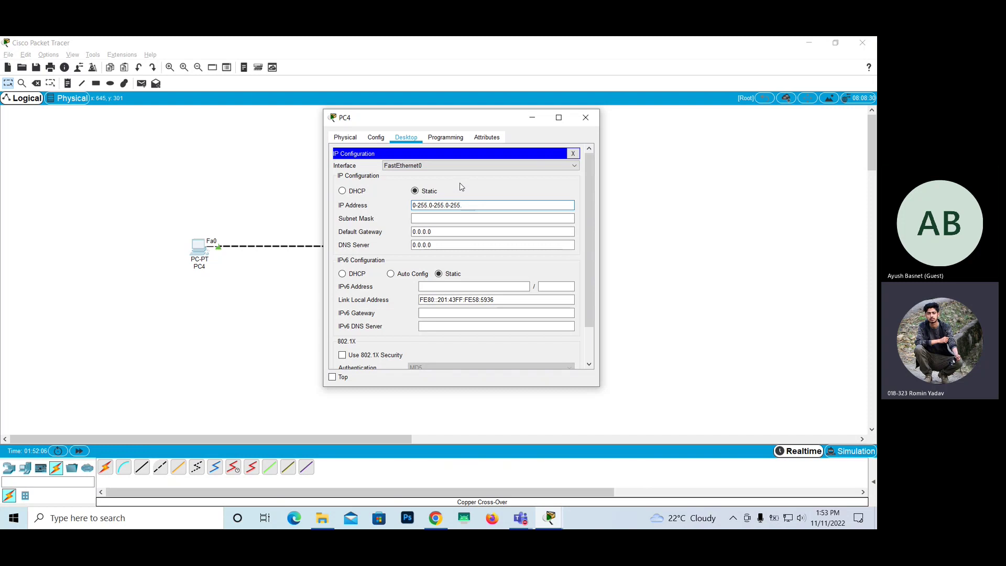
text(0-255)
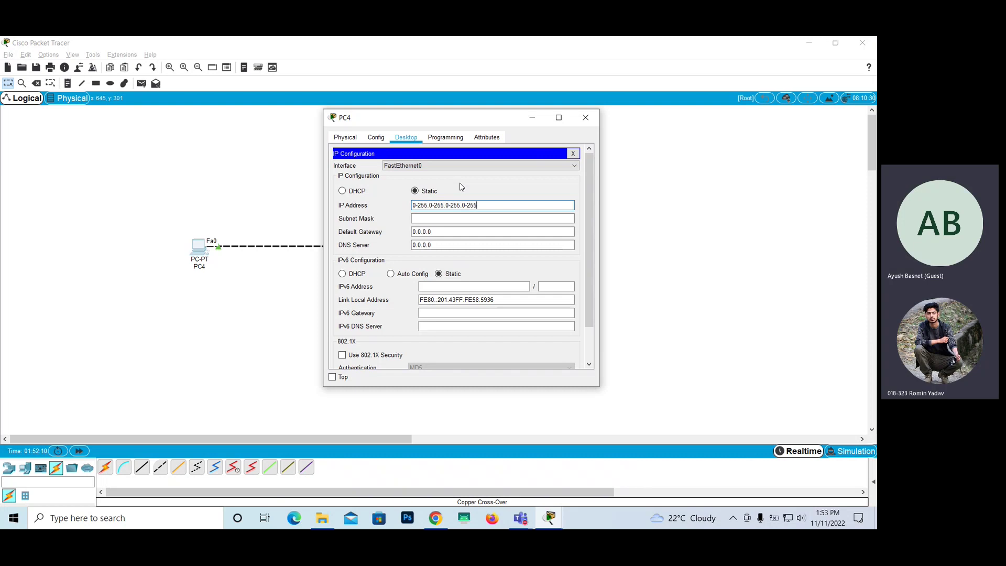
Step: Change the first octet's range in PC4's IP address entry to 1-254 and highlight the remaining octet ranges
click(427, 205)
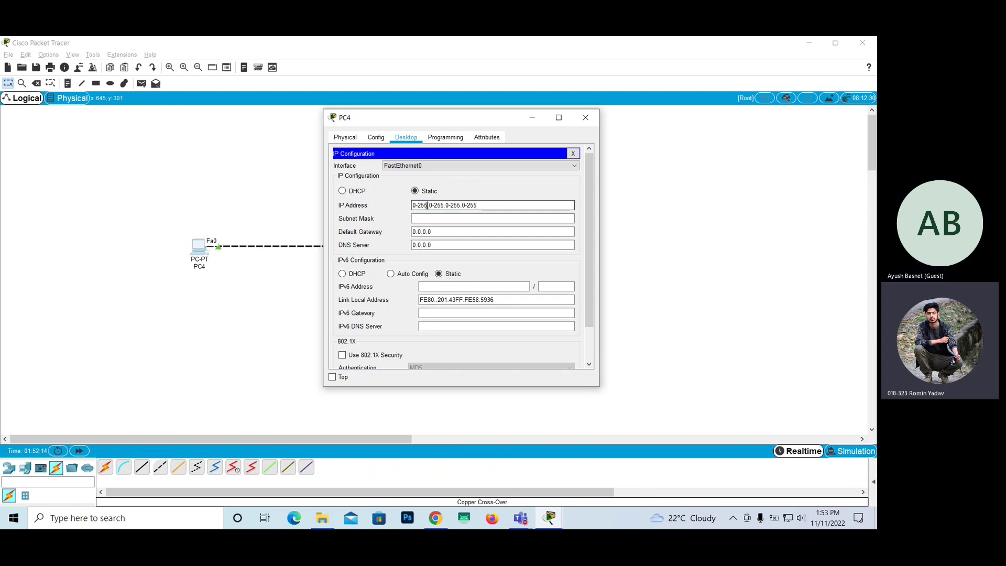
drag(429, 205, 404, 207)
text(1)
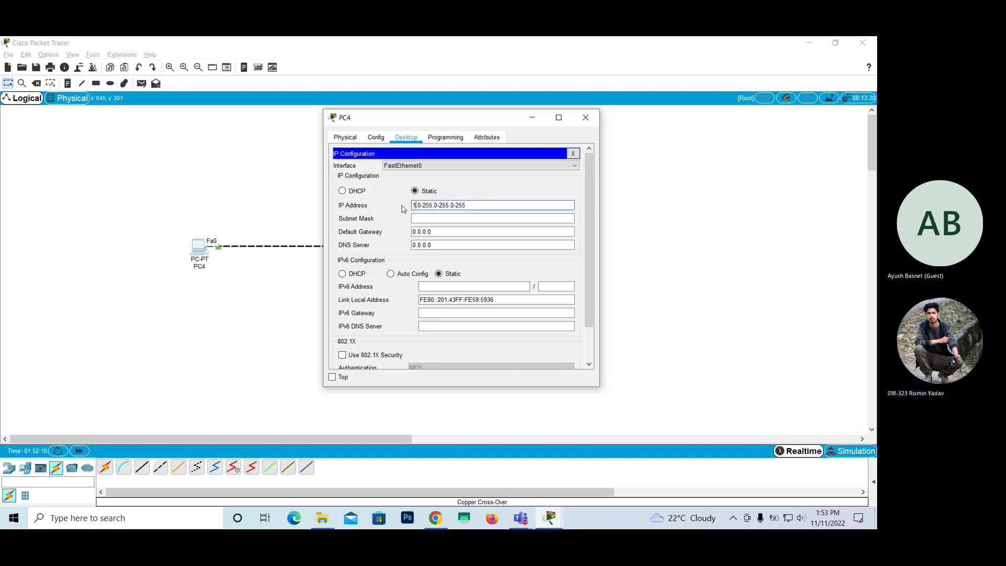
text(-254)
text(.)
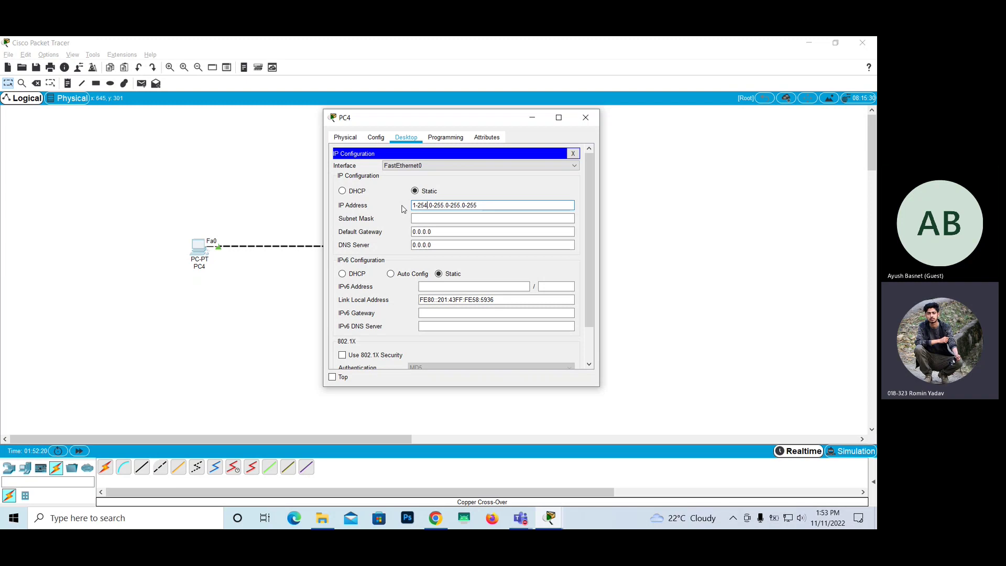
drag(429, 204, 474, 205)
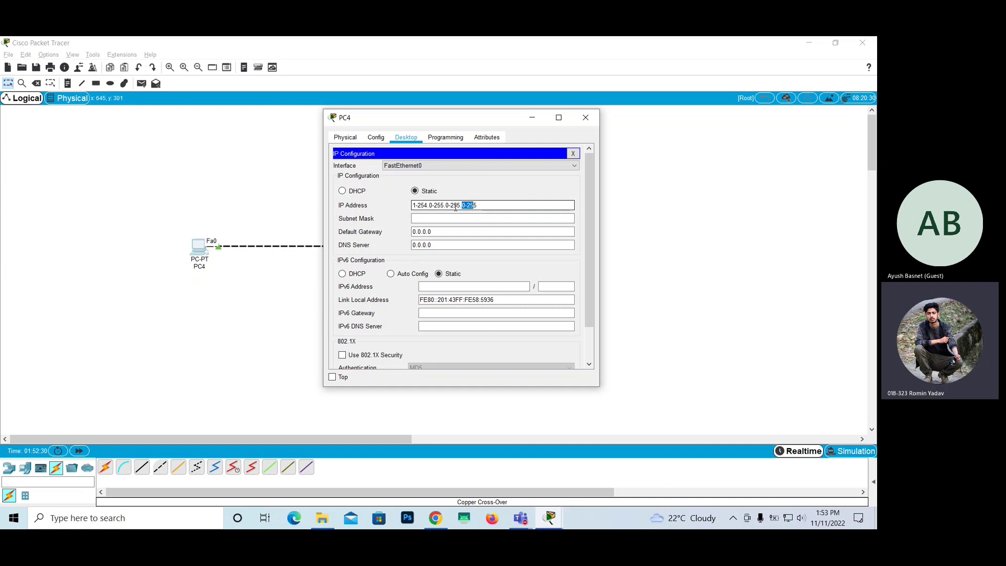
Step: Replace PC4's IP address entry with 192.168.1.1 and let the subnet mask fill in as 255.255.255.0
key(ctrl+a)
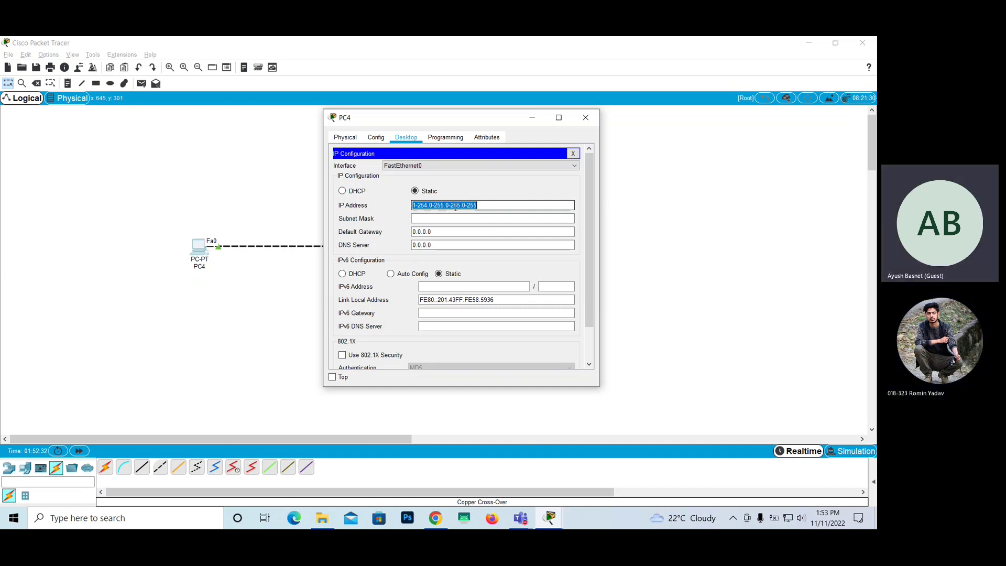
key(BackSpace)
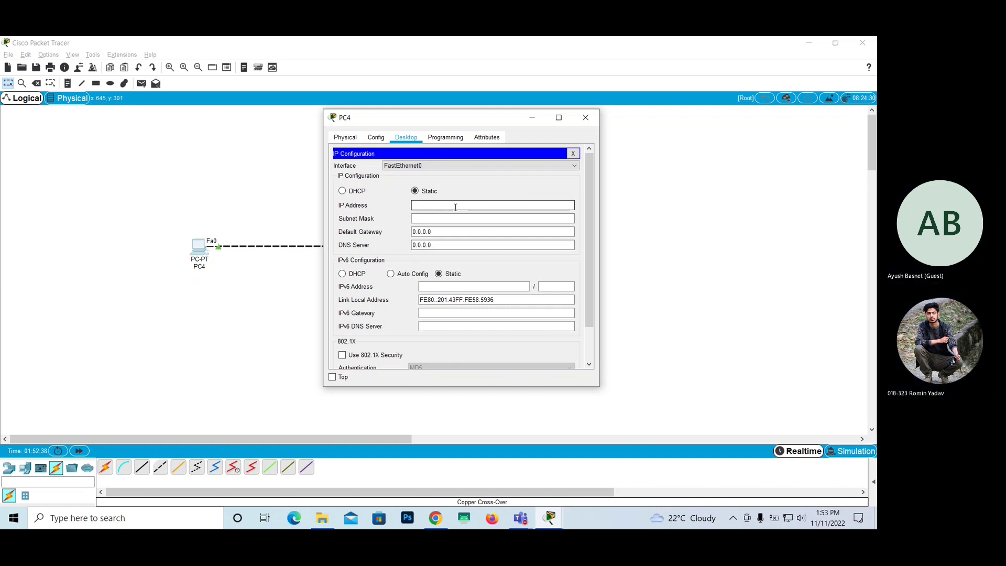
text(192)
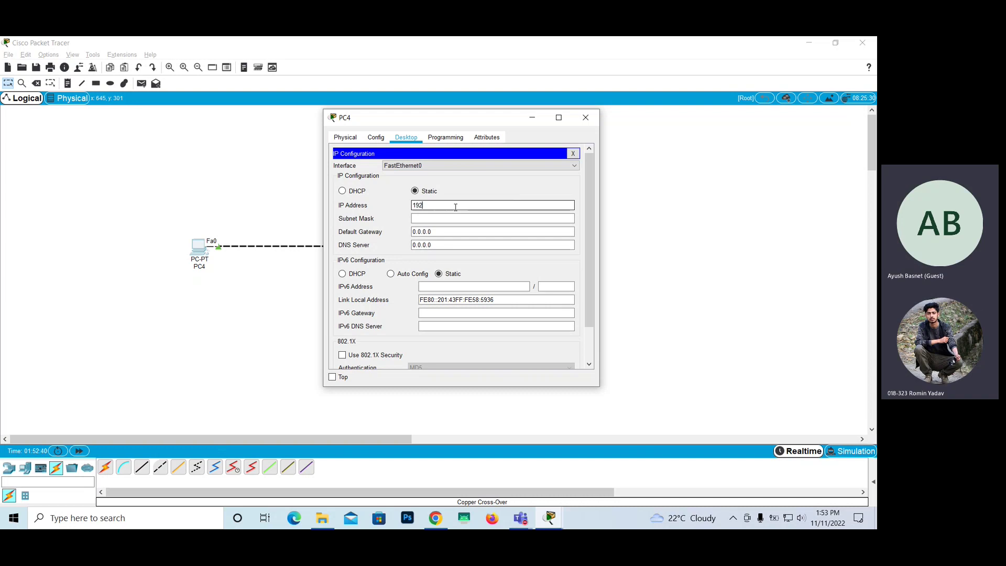
text(.168.)
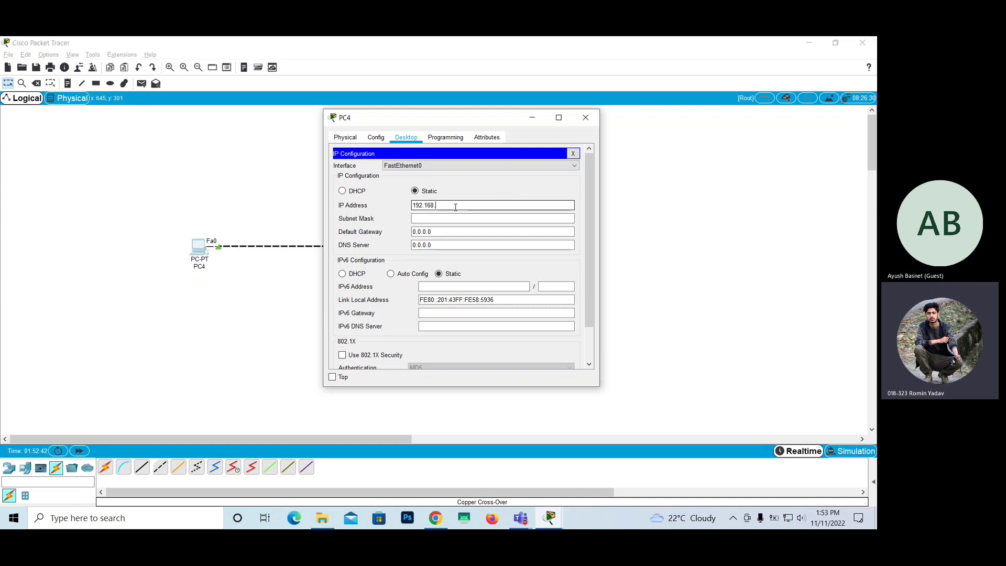
text(1.1)
click(437, 217)
Step: Append dashes and 10.10.10.1 to PC4's IP address entry as a second example, and highlight the first address
click(459, 203)
text(------10)
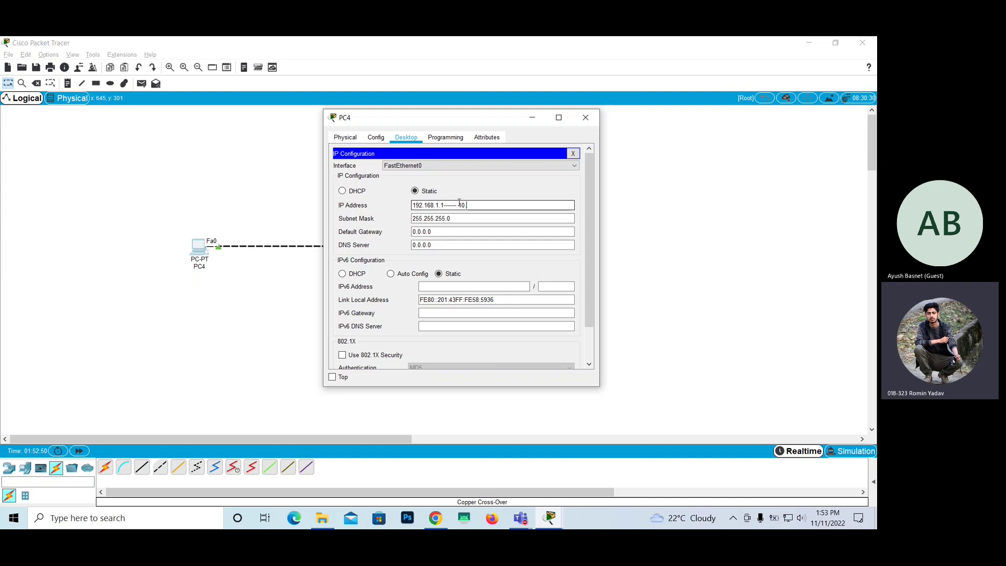
text(.10.10.1)
double_click(486, 204)
drag(412, 205, 372, 204)
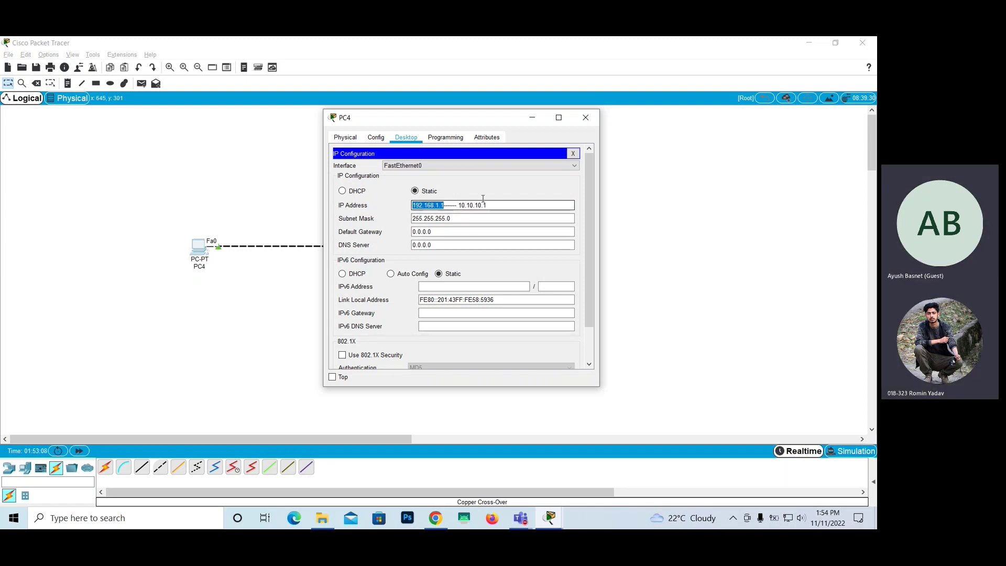
Step: Clear PC4's two-address example, enter 192.168.1.1 as the static IP address again, and highlight its last octet
drag(444, 205, 306, 201)
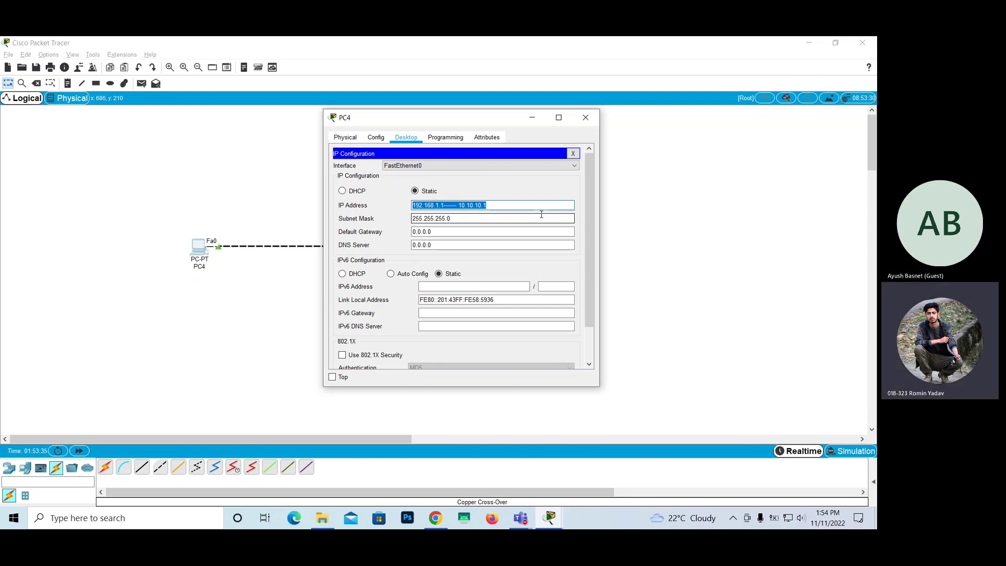
key(BackSpace)
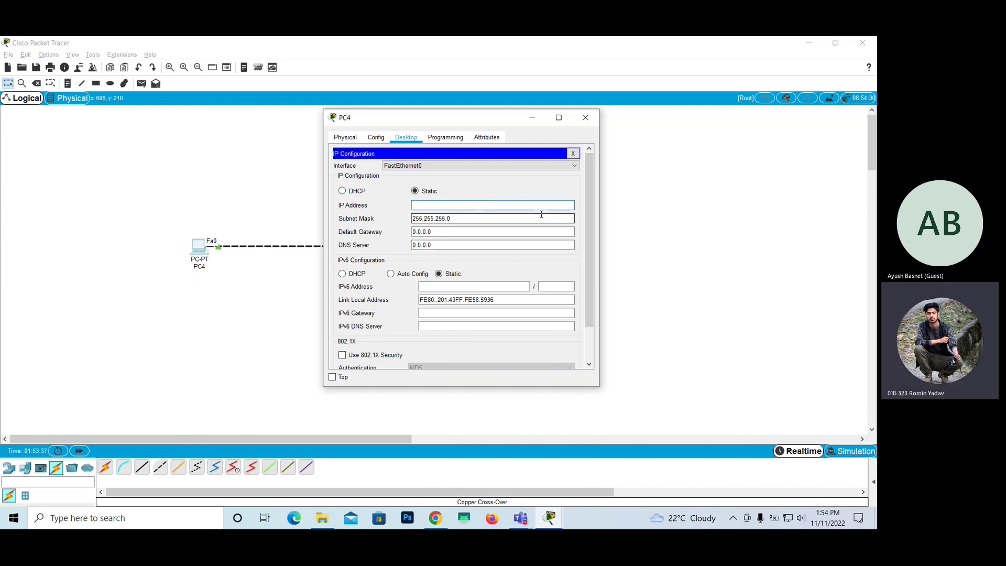
text(192)
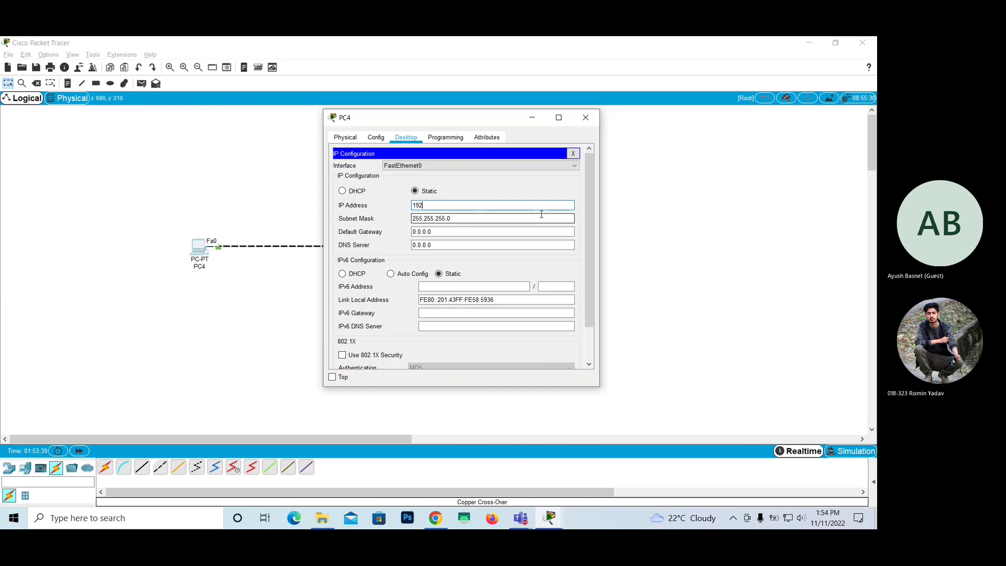
text(168.1.1)
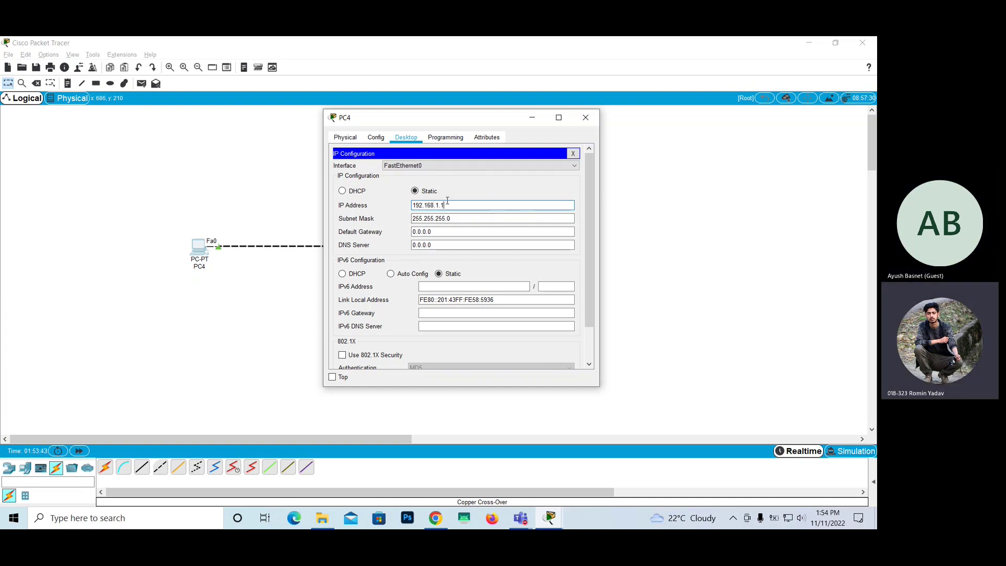
drag(447, 202, 442, 205)
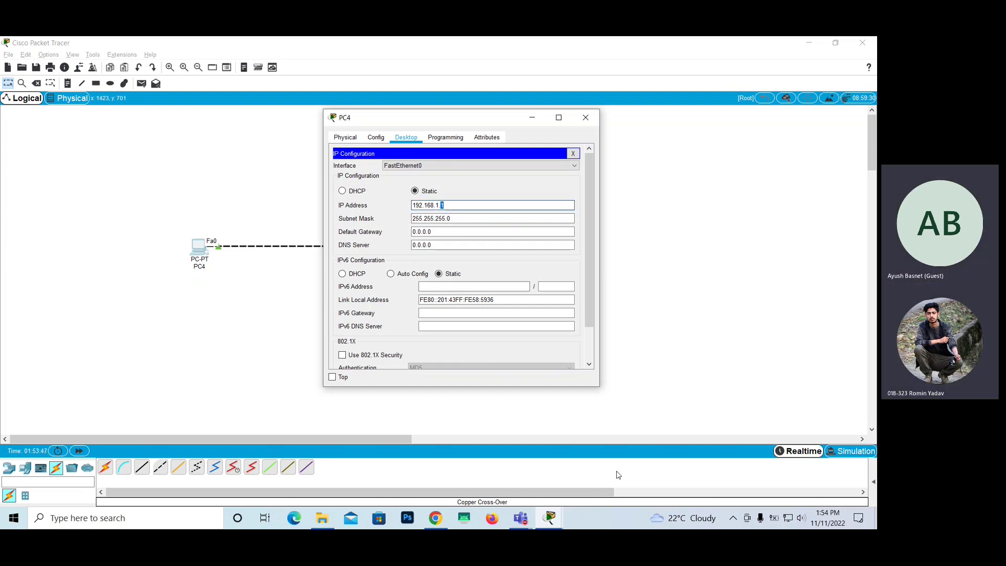
Step: Switch to the Windows Command Prompt and run ipconfig on the host computer
key(super)
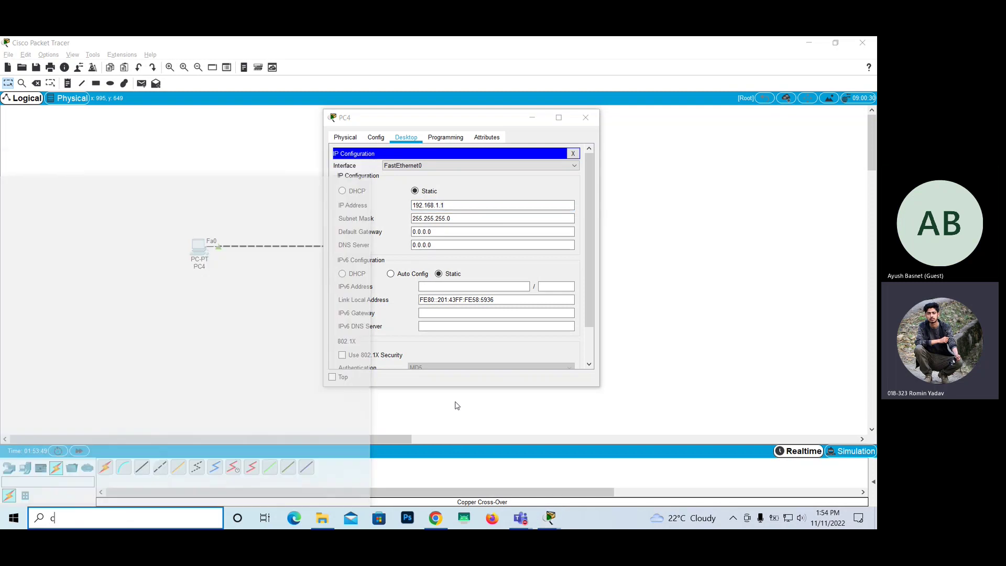
text(cmd)
key(Return)
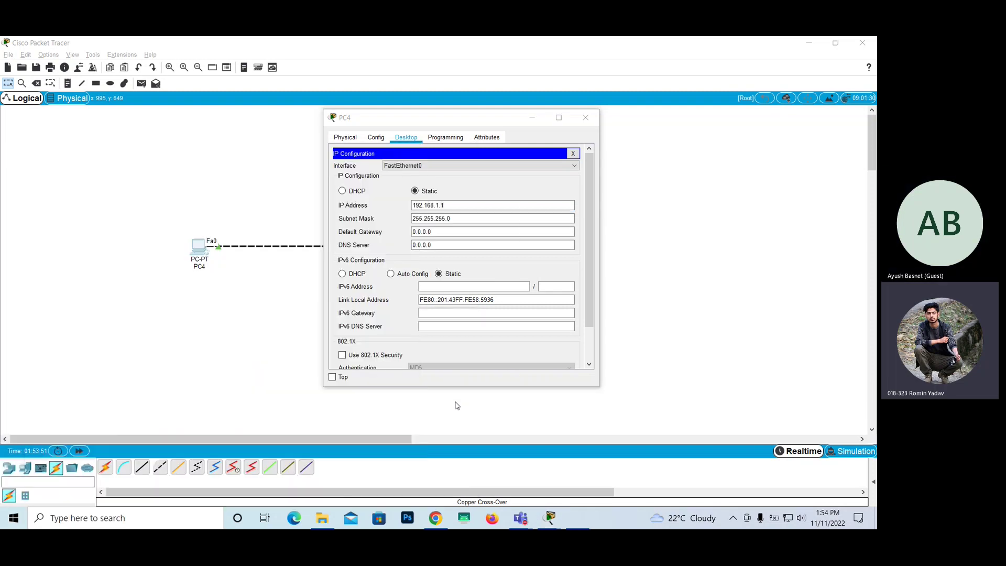
text(ipc)
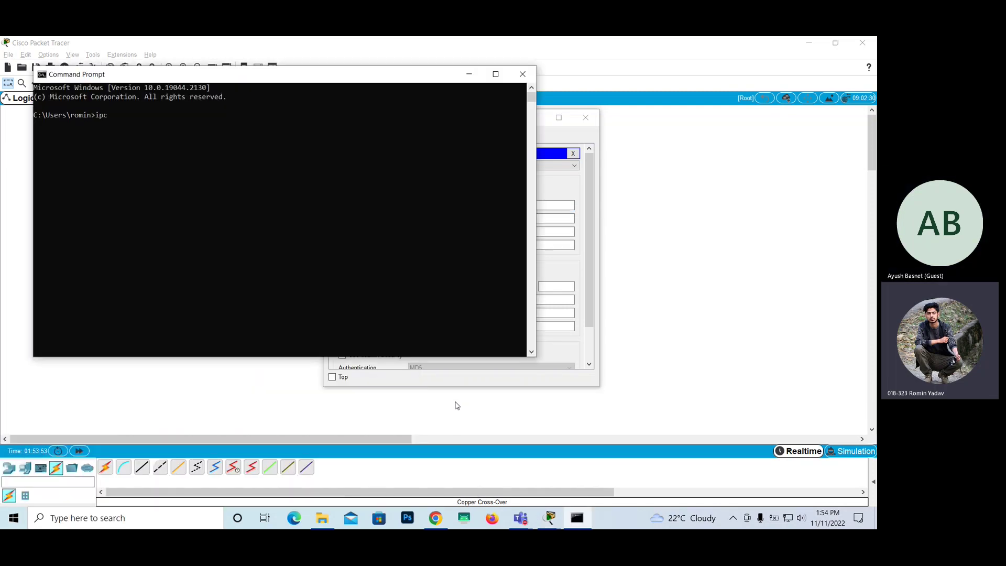
text(onfig)
key(Return)
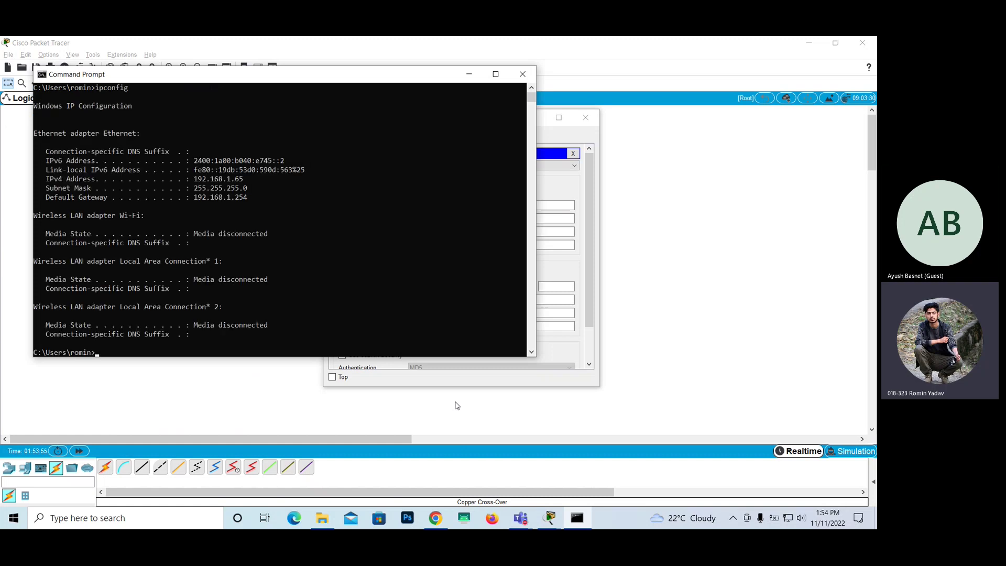
Step: Highlight the Default Gateway line in the ipconfig output, followed by the last octet of its address
click(46, 197)
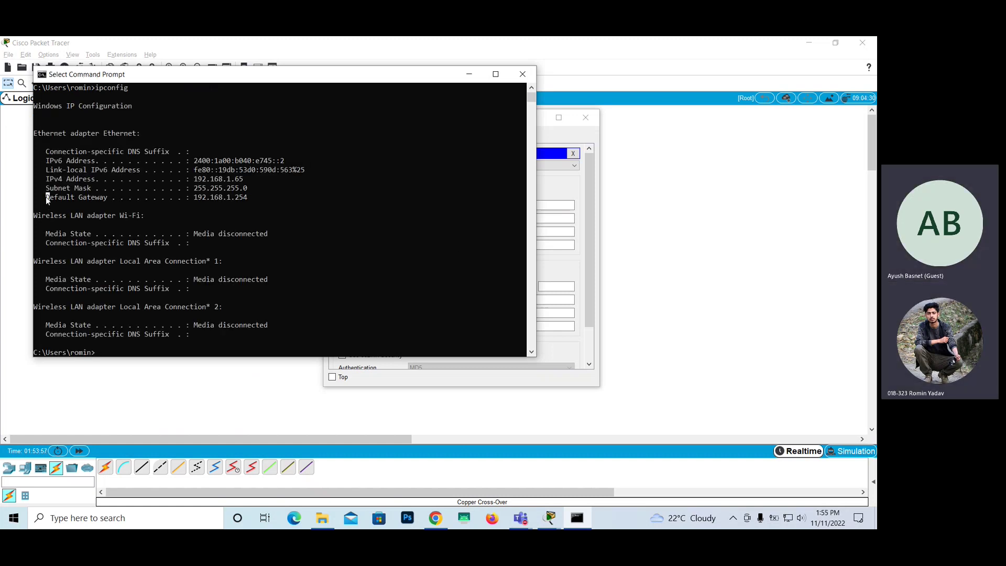
drag(45, 196, 246, 198)
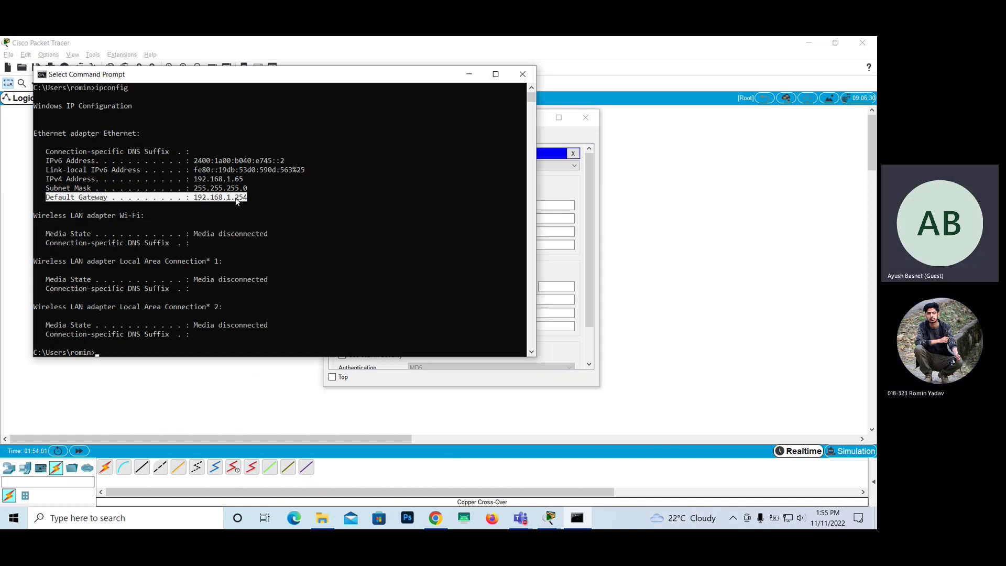
drag(235, 198, 245, 197)
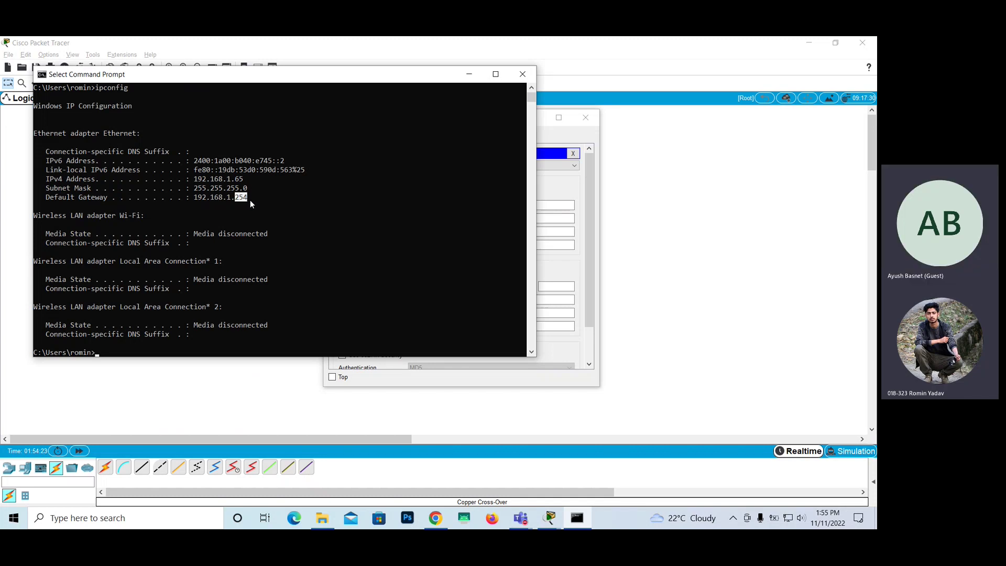
click(250, 200)
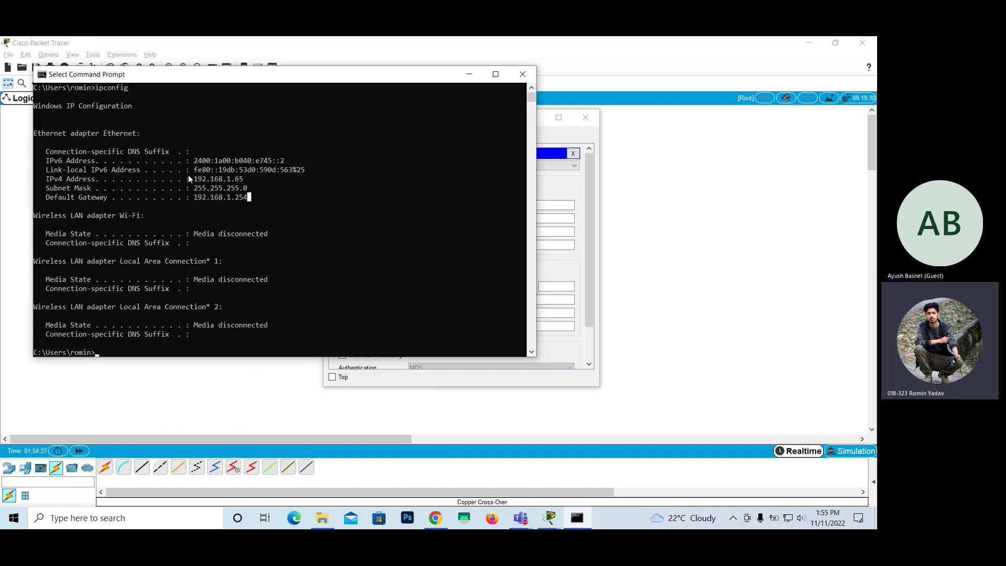
Step: Highlight the last two octets of the IPv4 address in the ipconfig output and reposition the Command Prompt window over the PC4 window
drag(193, 178, 229, 183)
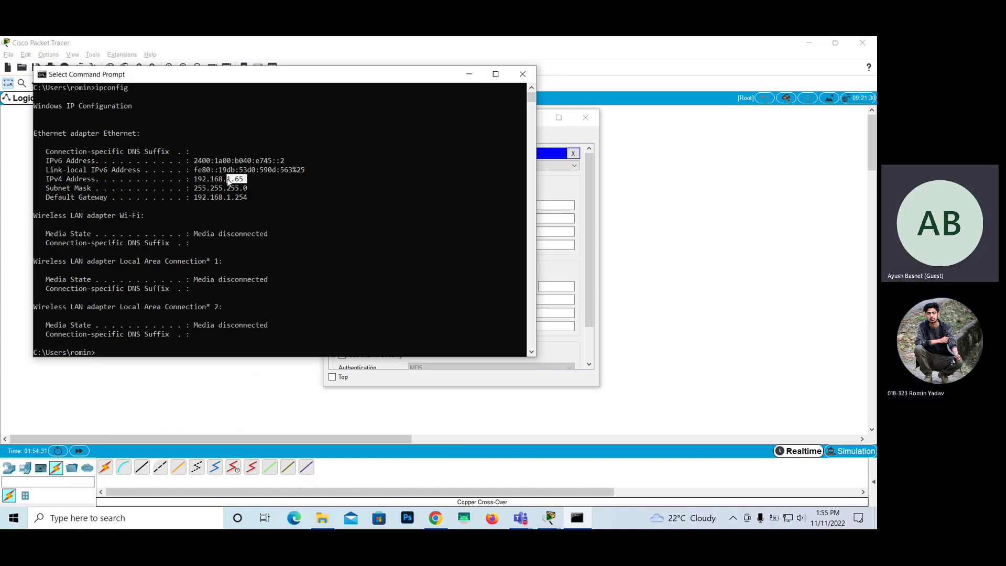
click(244, 180)
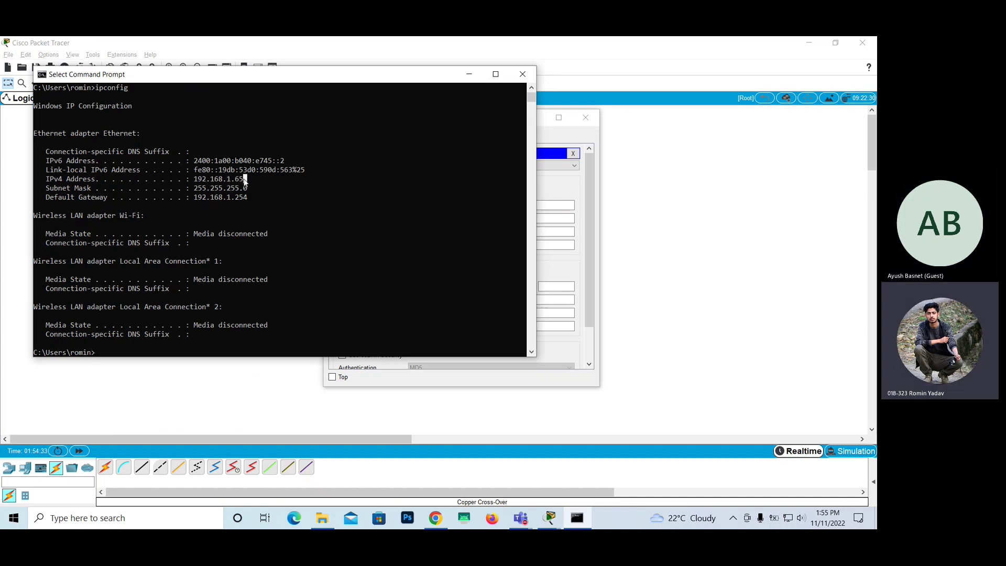
drag(227, 179, 242, 182)
click(244, 180)
drag(227, 179, 243, 183)
click(282, 170)
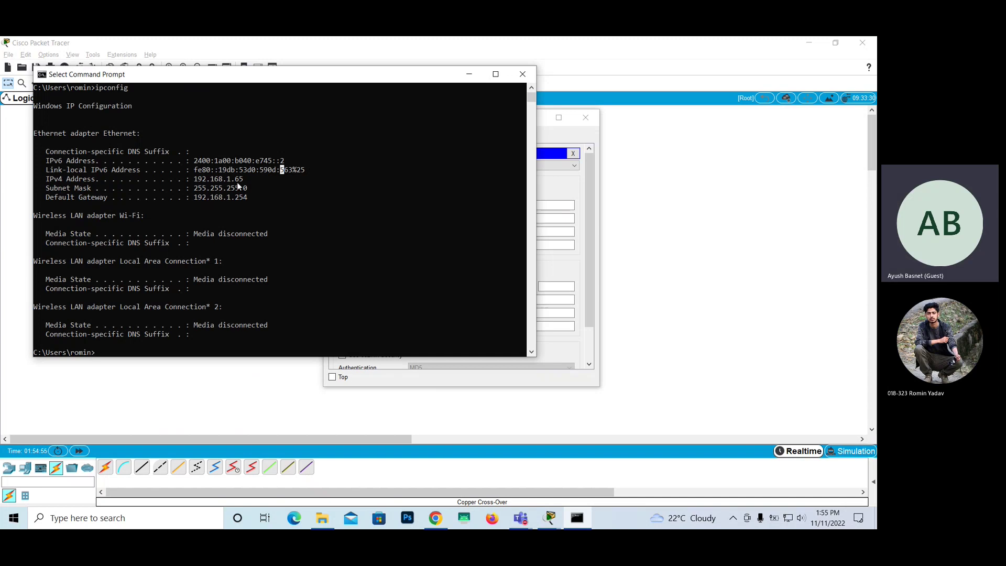
drag(434, 78, 495, 134)
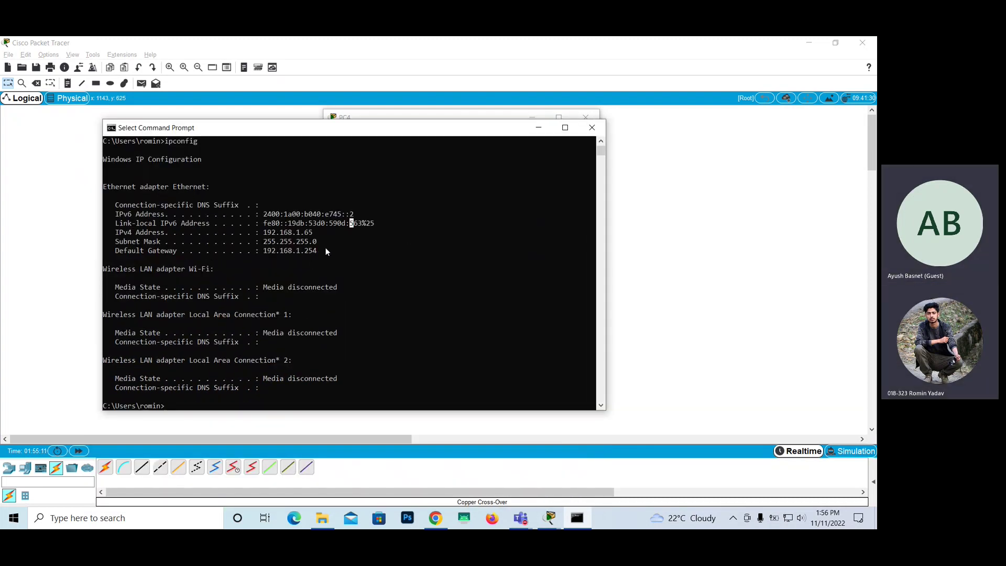